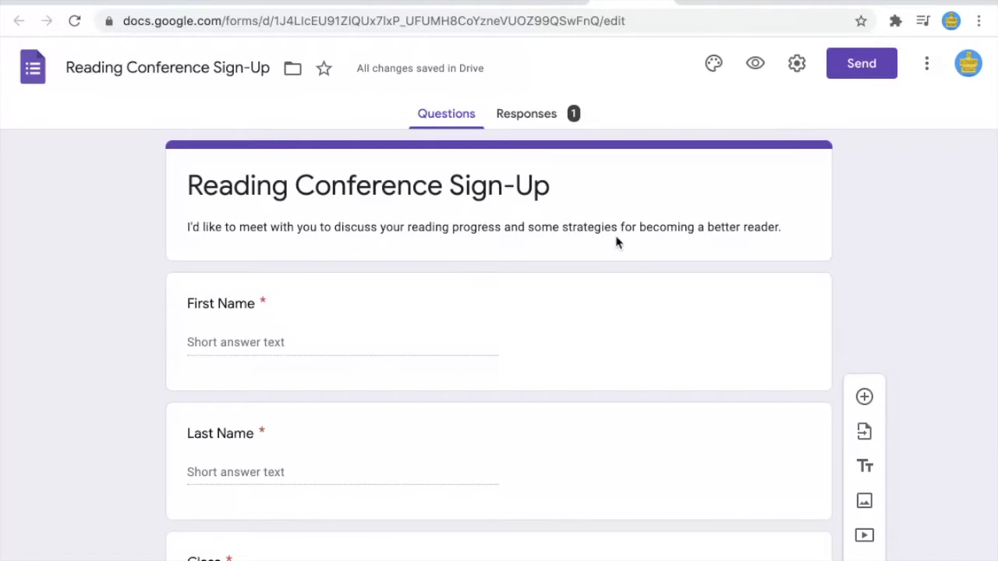
# Step: Scroll down the form and open its Responses tab to see the single sign-up response
pyautogui.scroll(-3, 615, 238)
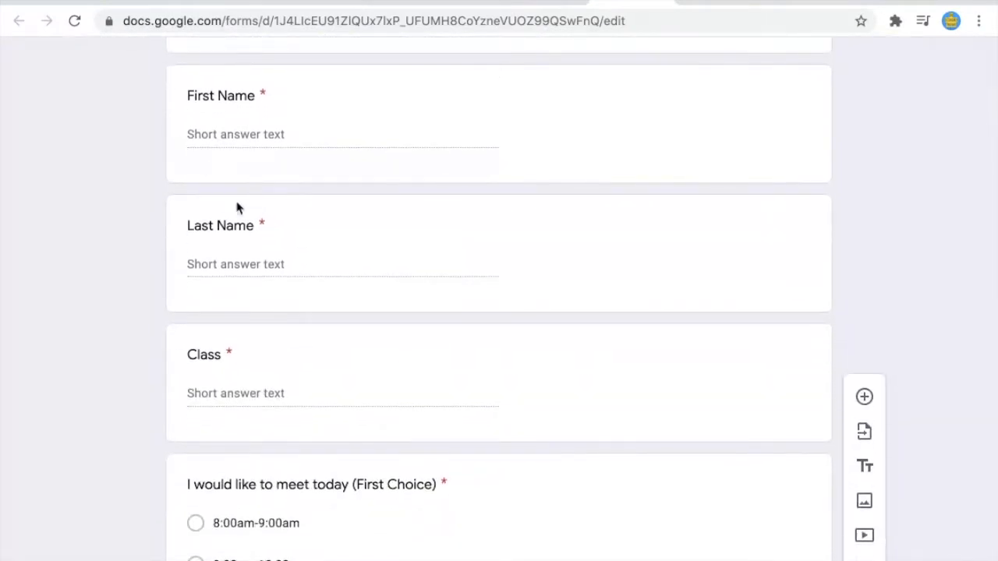
pyautogui.scroll(-2, 235, 260)
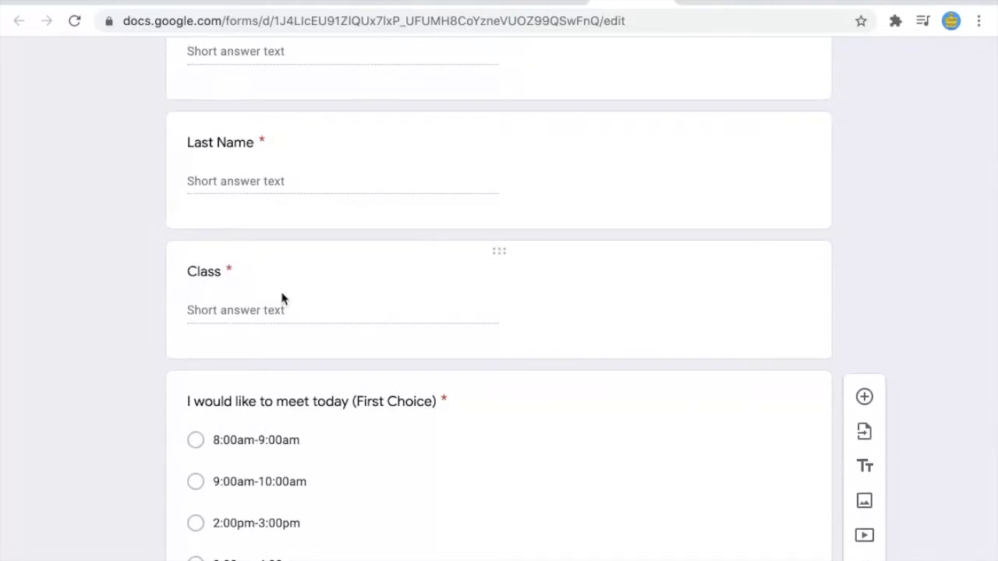
pyautogui.scroll(-1, 283, 298)
pyautogui.scroll(-2, 282, 298)
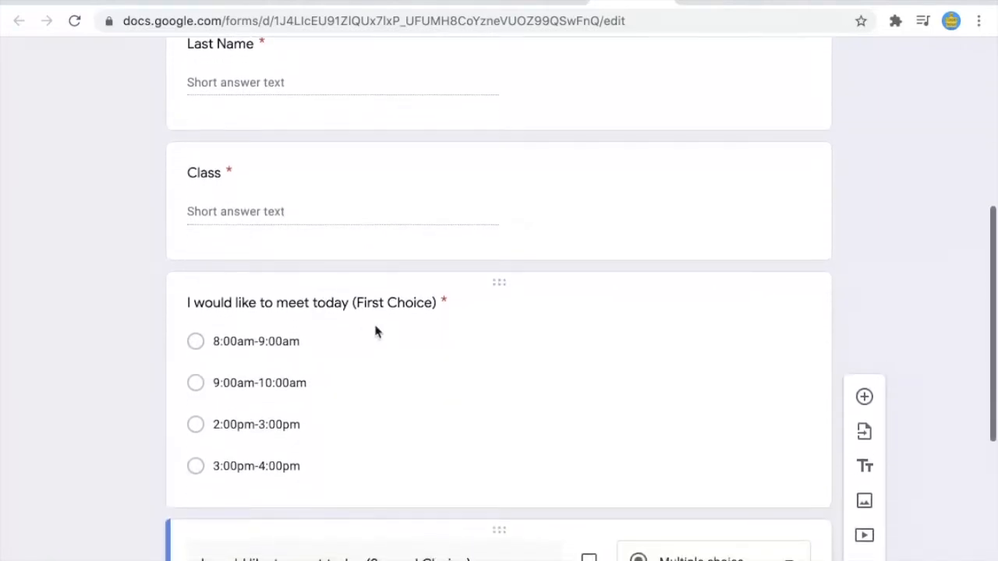
pyautogui.scroll(-3, 375, 327)
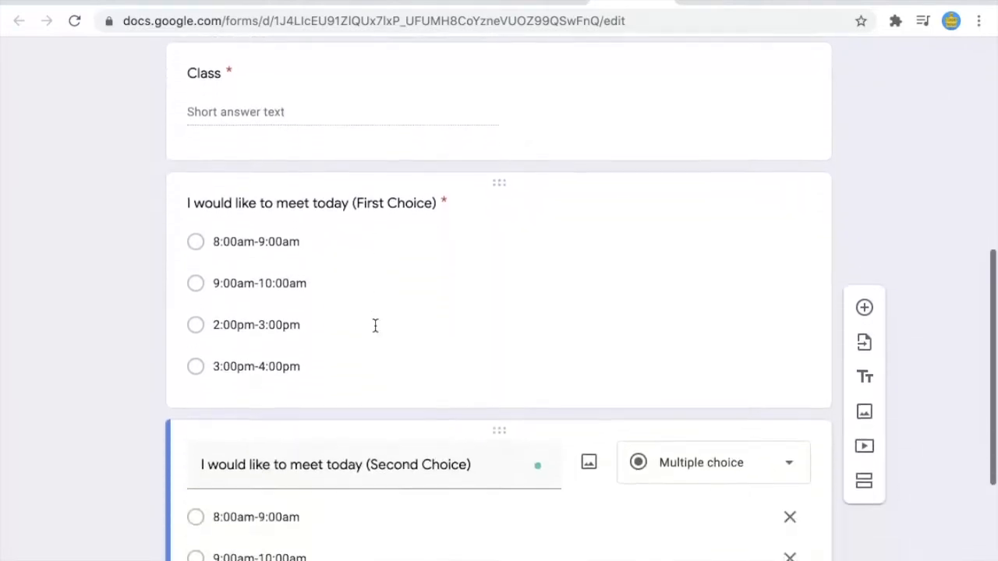
pyautogui.scroll(-1, 374, 276)
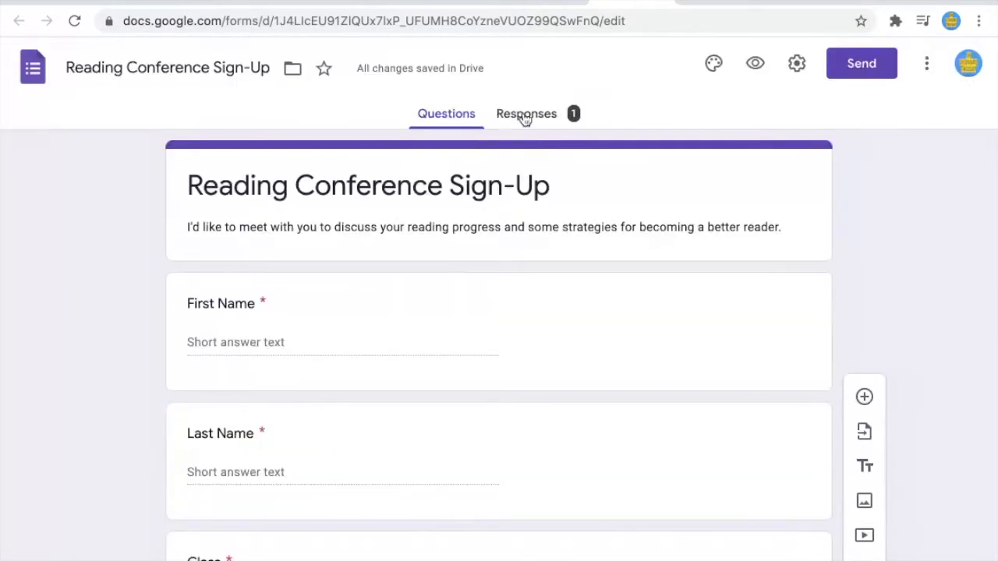
pyautogui.click(525, 117)
# Step: Link the responses to a new 'Reading Conference Sign-Up (Responses)' spreadsheet
pyautogui.scroll(-9, 526, 269)
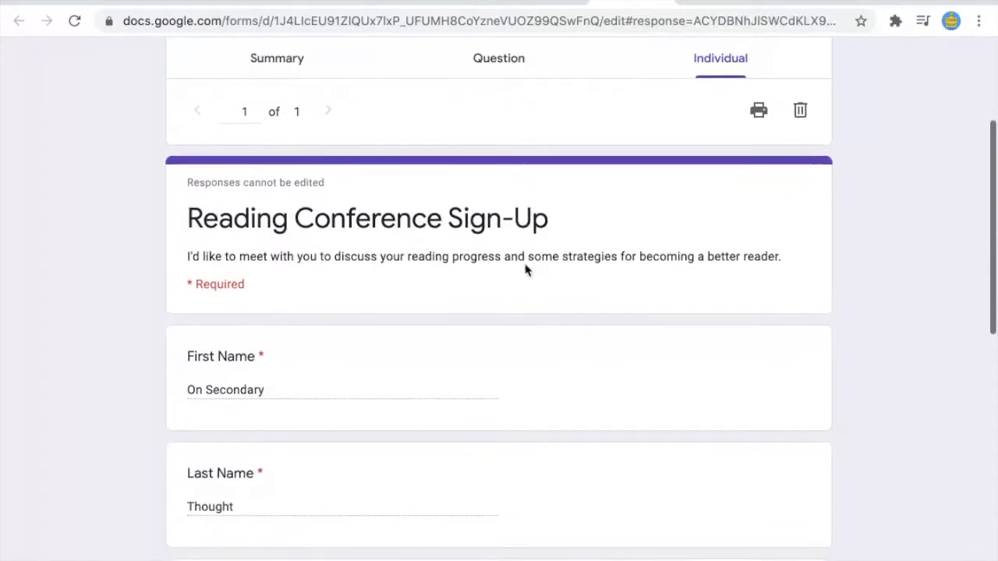
pyautogui.scroll(-2, 525, 270)
pyautogui.scroll(15, 526, 269)
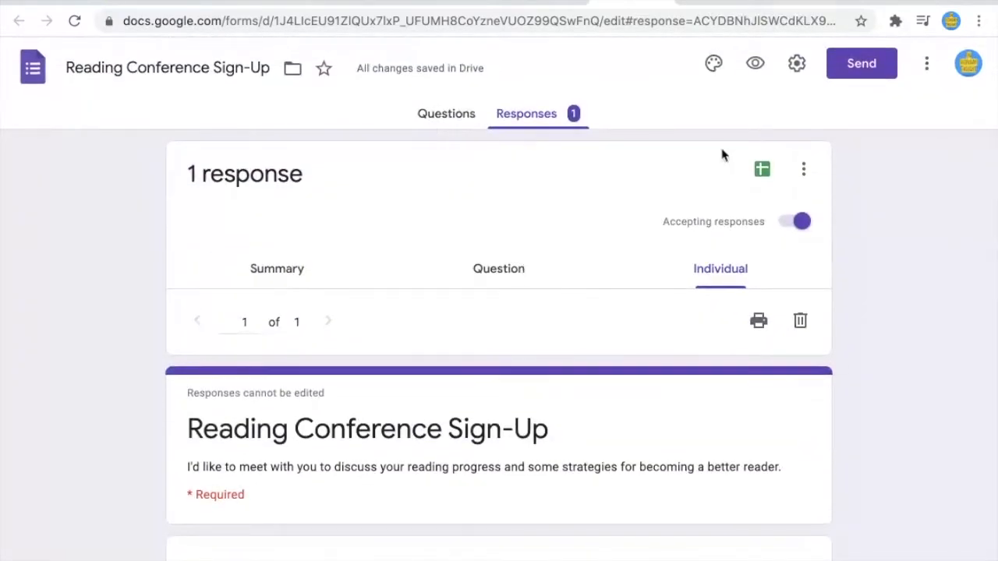
pyautogui.click(760, 169)
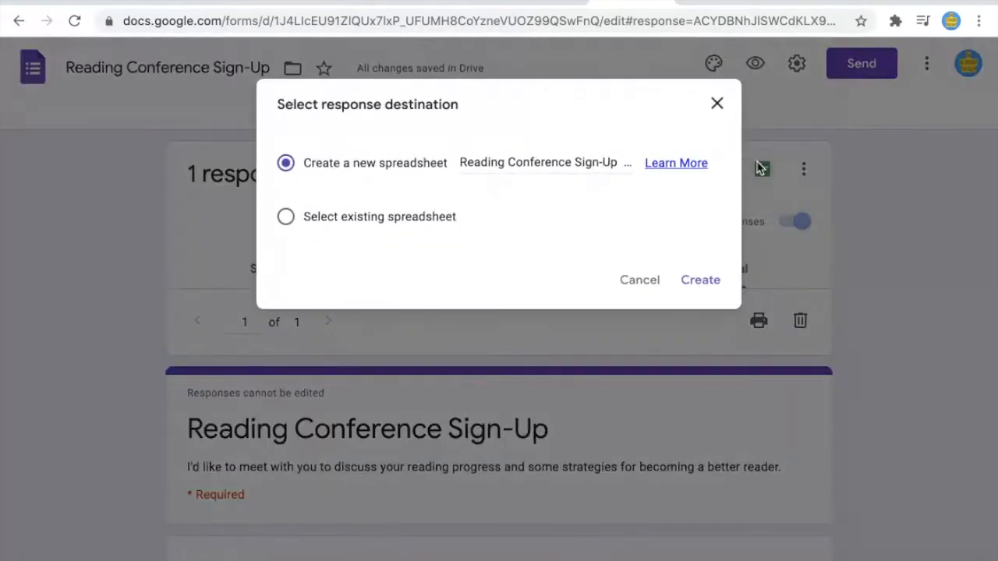
pyautogui.click(699, 277)
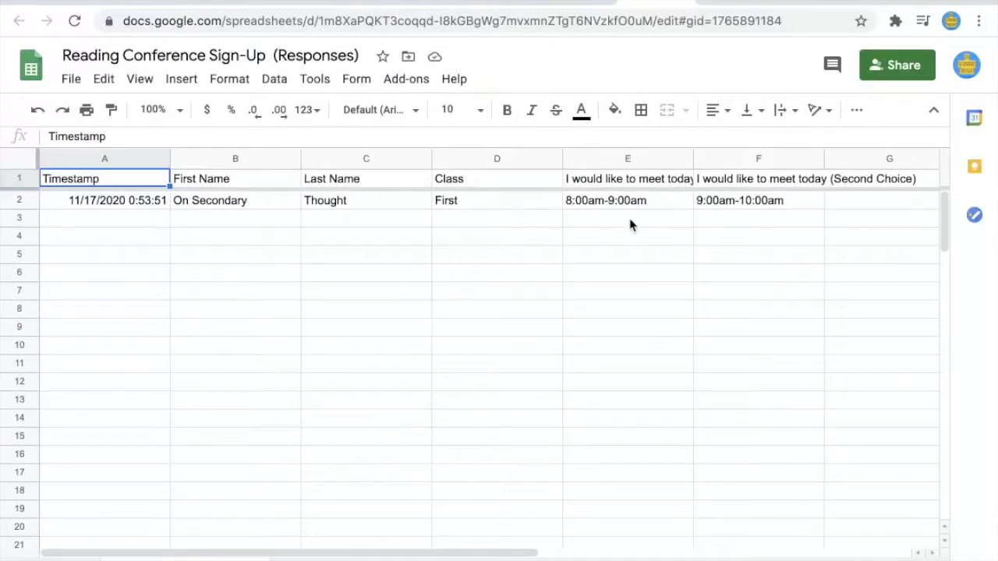
# Step: Inspect column E's options in the responses sheet, dismiss the edit-history tip, and return to Forms
pyautogui.rightClick(679, 158)
pyautogui.click(617, 258)
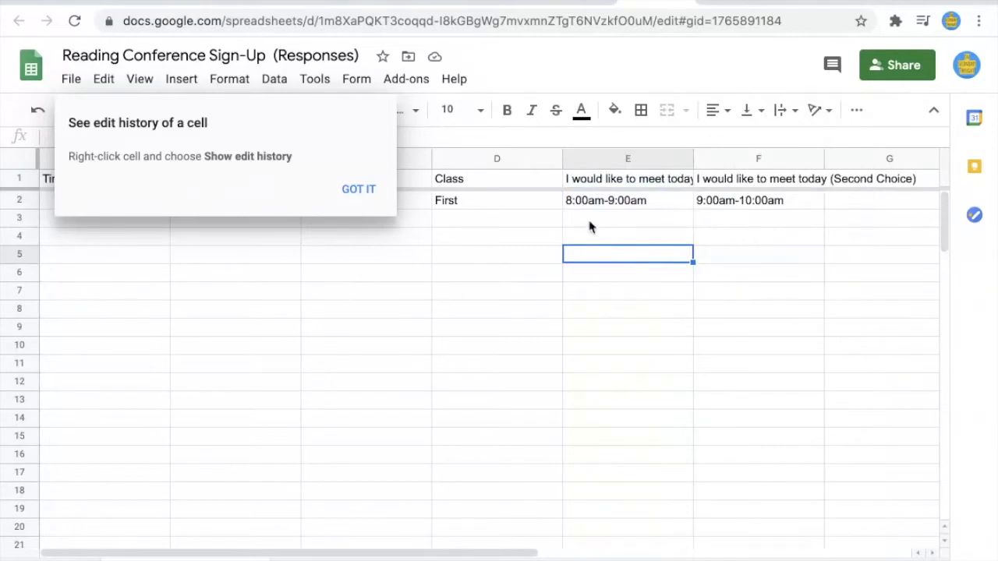
pyautogui.click(356, 190)
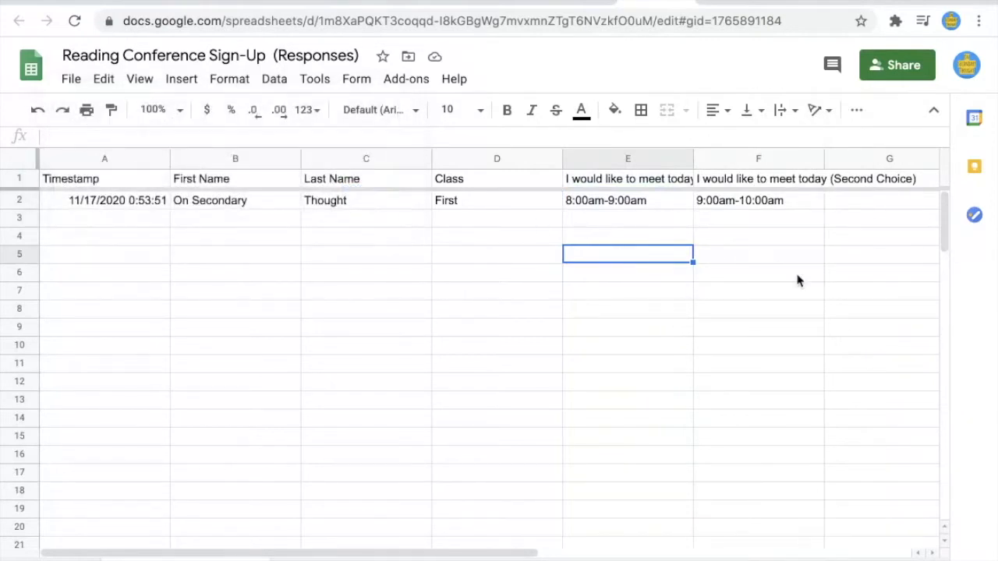
pyautogui.click(647, 9)
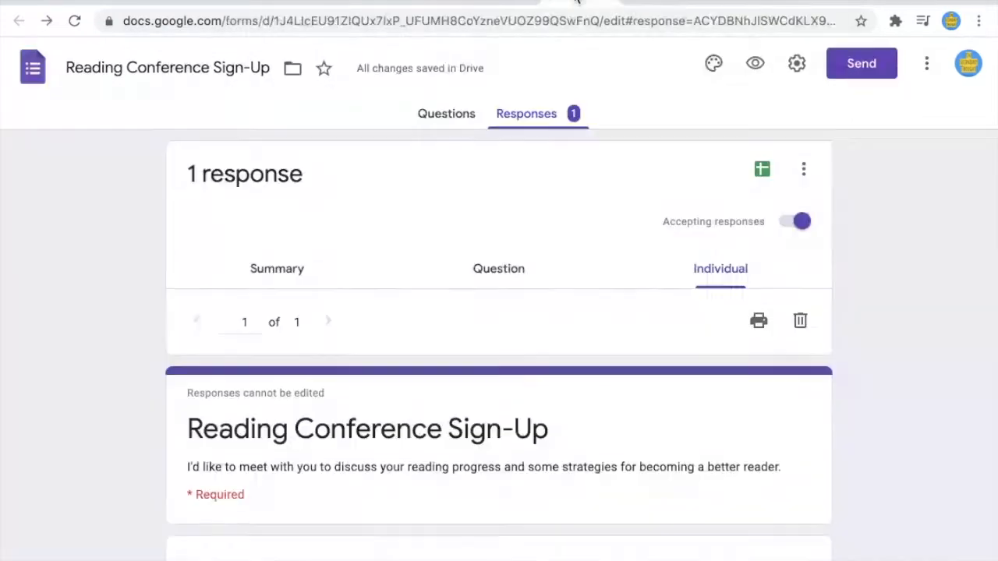
# Step: Scroll through the response's time choices, close Settings unchanged, and return to the Questions tab
pyautogui.scroll(-3, 582, 311)
pyautogui.scroll(-8, 581, 313)
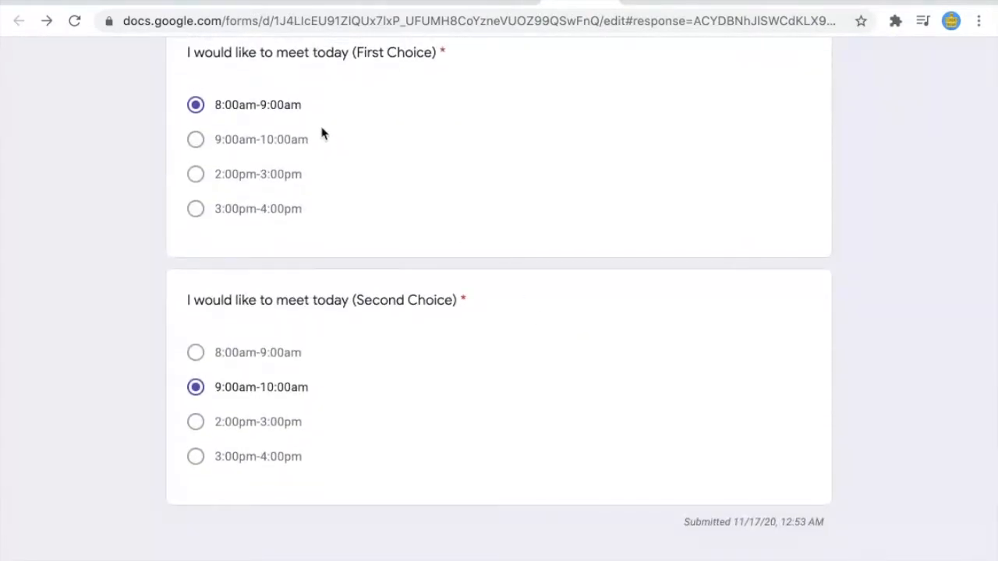
pyautogui.scroll(4, 329, 178)
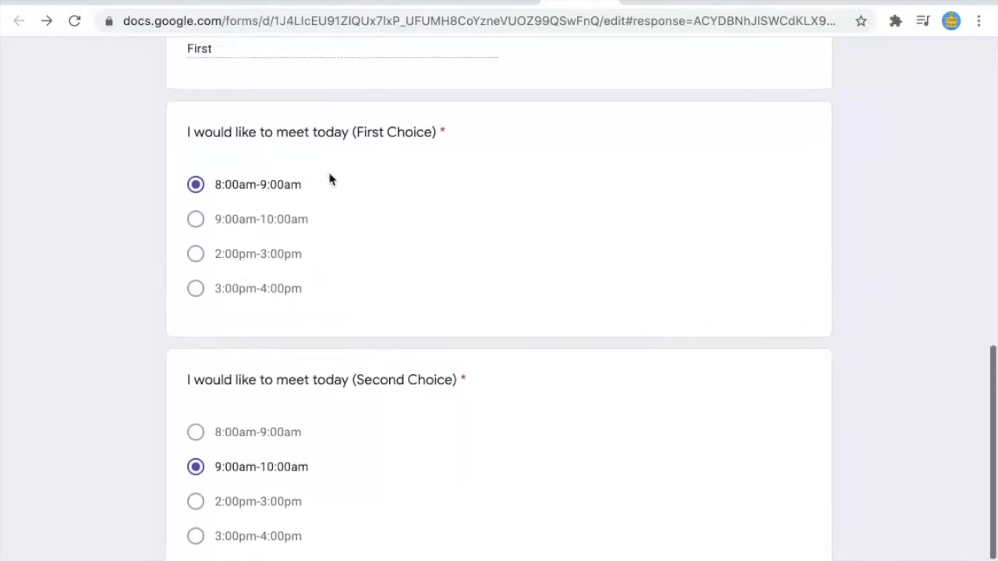
pyautogui.scroll(6, 503, 366)
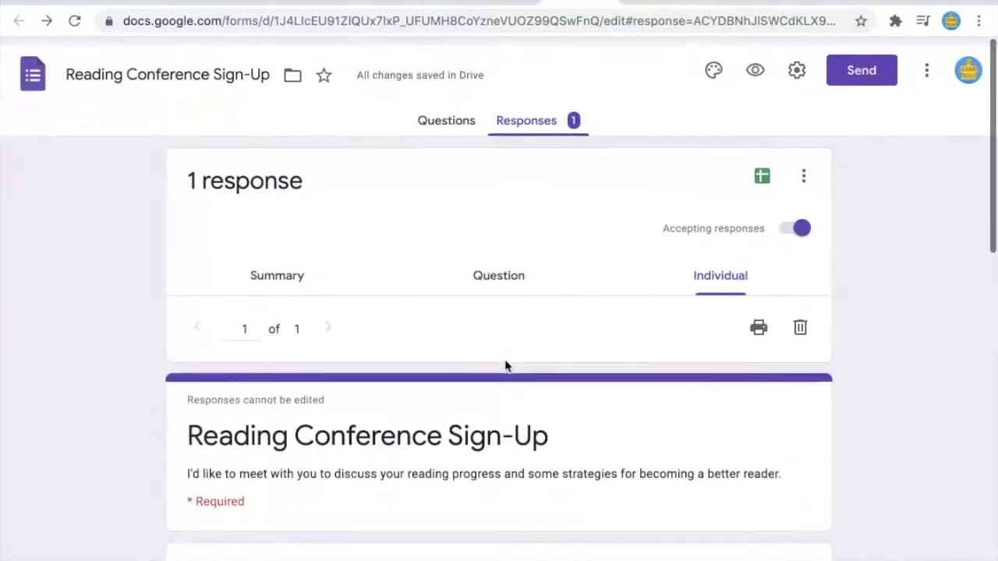
pyautogui.click(795, 66)
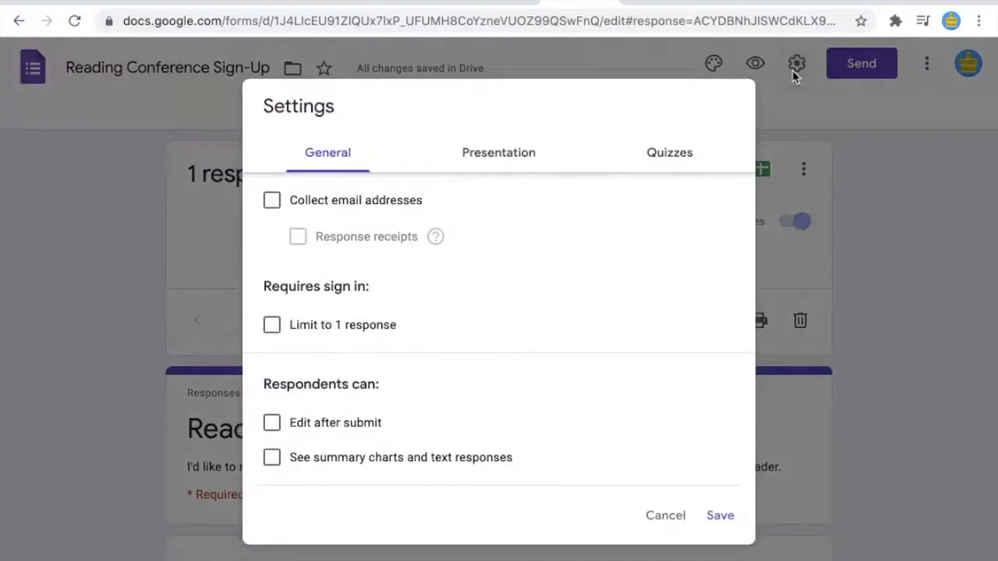
pyautogui.click(869, 205)
pyautogui.click(446, 114)
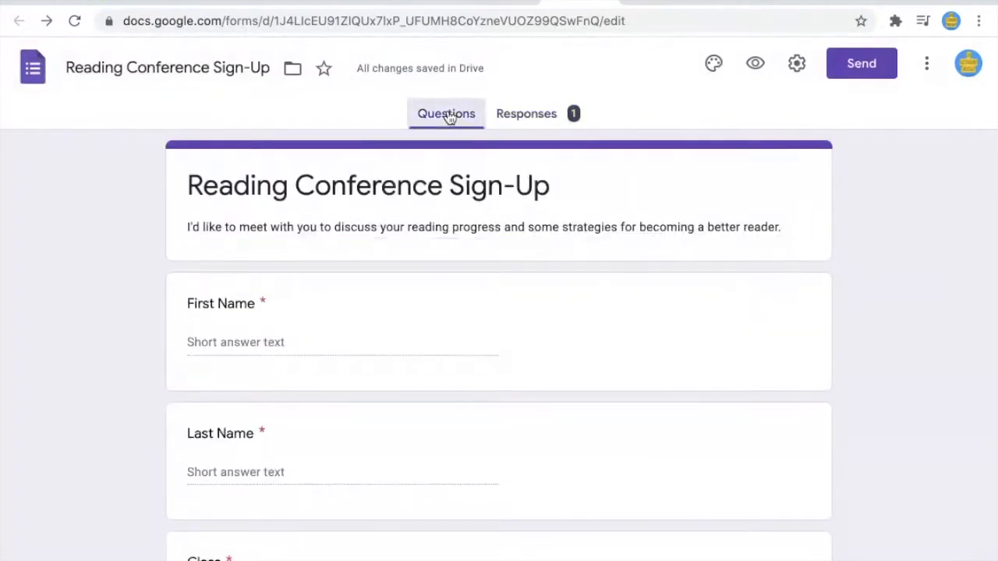
# Step: Remove 8:00am-9:00am from First Choice, and 8:00am-9:00am and 9:00am-10:00am from Second Choice
pyautogui.scroll(-5, 484, 297)
pyautogui.scroll(-1, 483, 292)
pyautogui.click(407, 235)
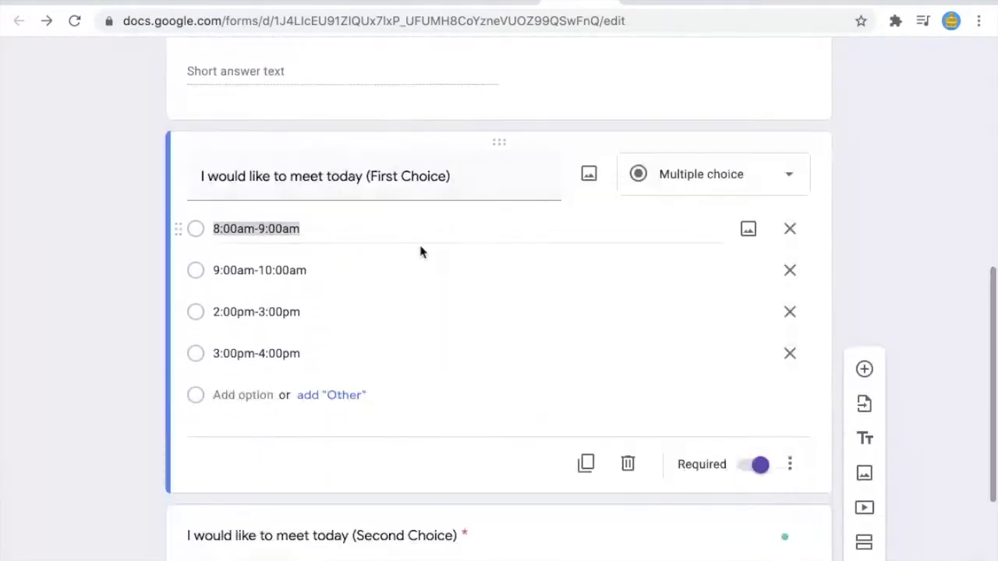
pyautogui.click(790, 228)
pyautogui.scroll(-3, 658, 352)
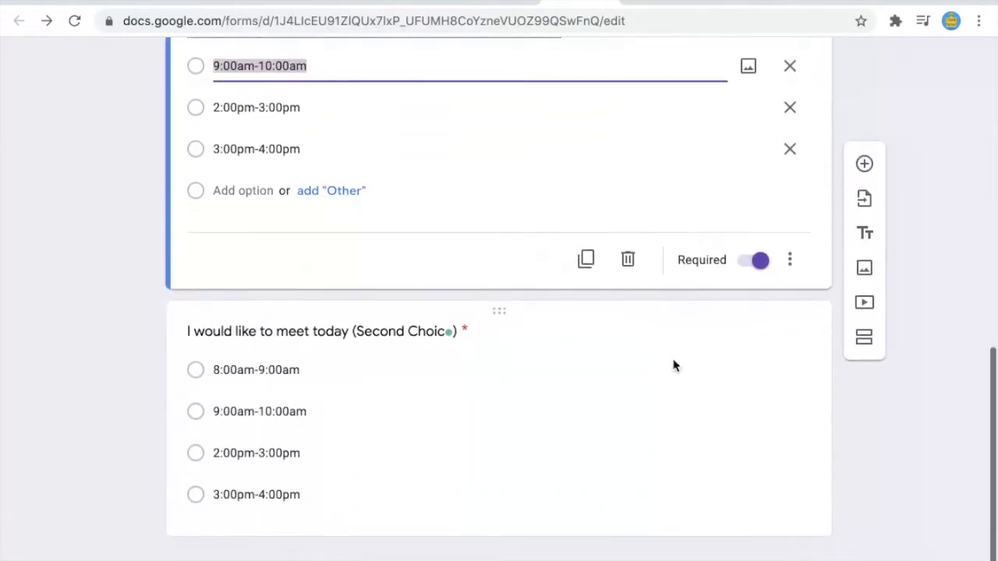
pyautogui.click(673, 359)
pyautogui.click(788, 300)
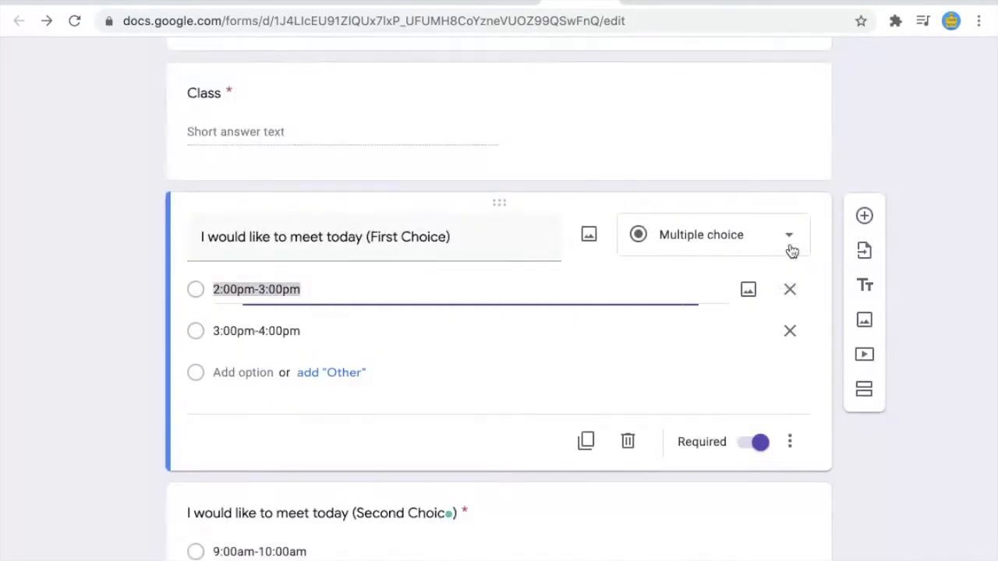
pyautogui.scroll(-2, 619, 414)
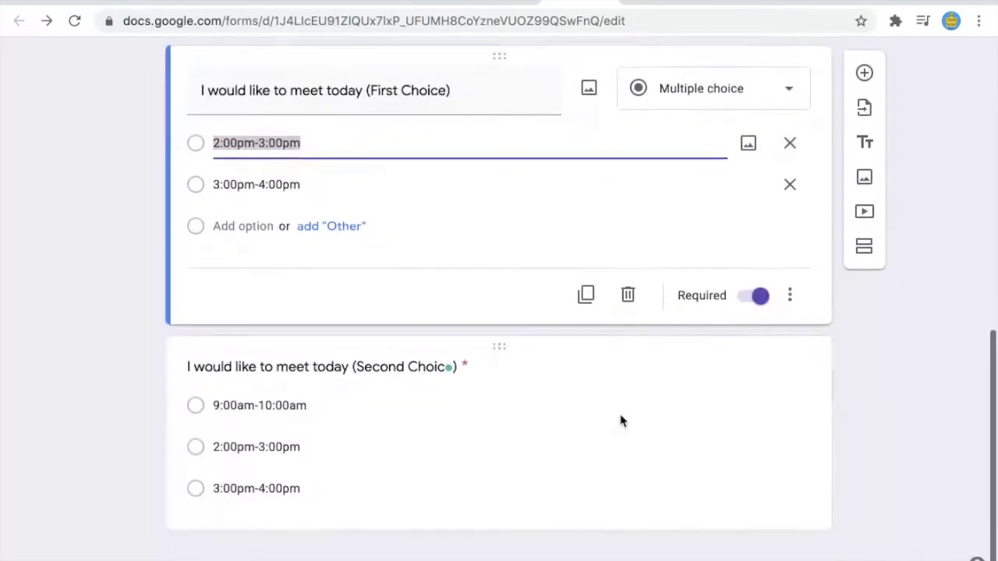
pyautogui.click(769, 409)
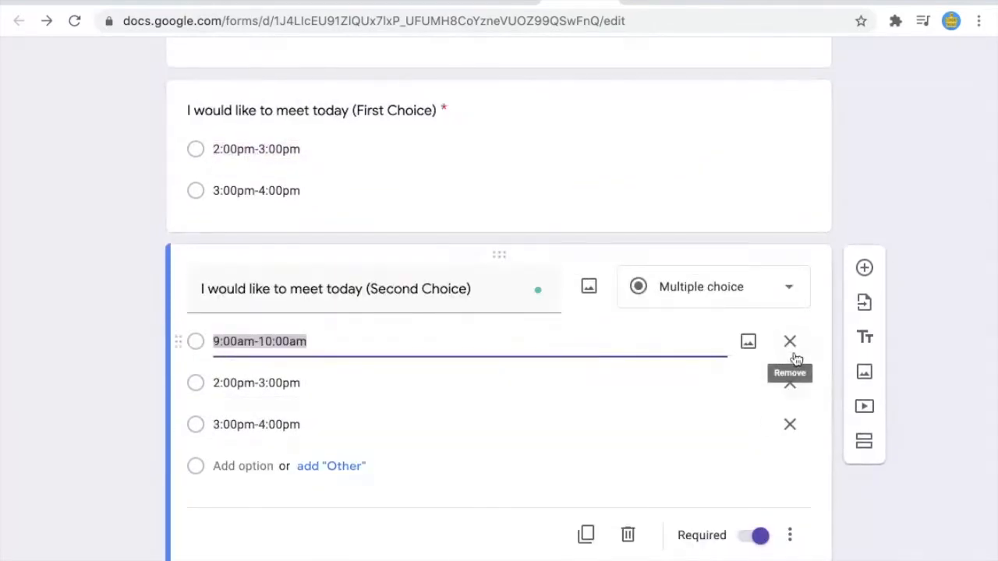
pyautogui.click(791, 358)
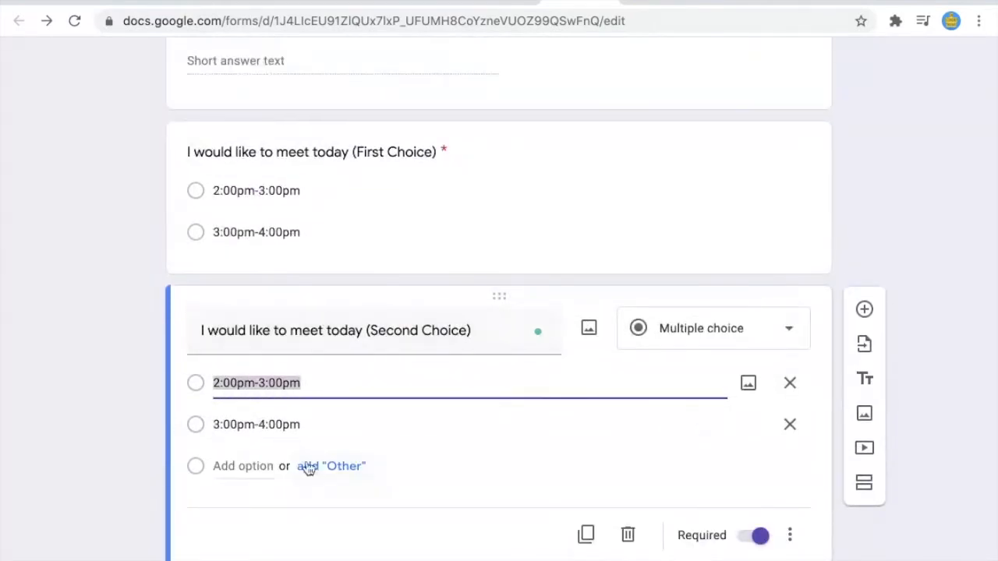
pyautogui.click(901, 220)
pyautogui.scroll(10, 743, 257)
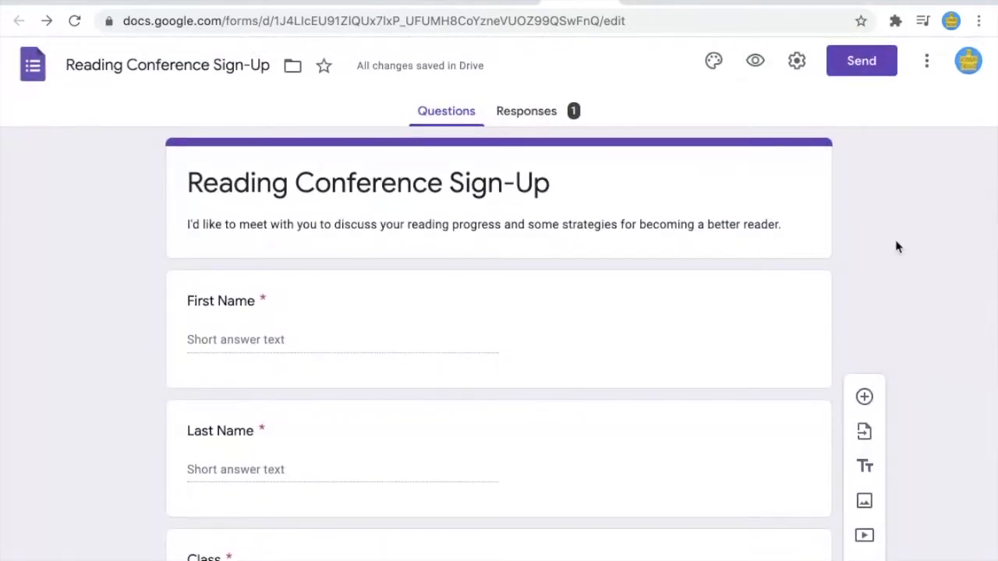
pyautogui.scroll(-8, 819, 351)
pyautogui.scroll(3, 733, 374)
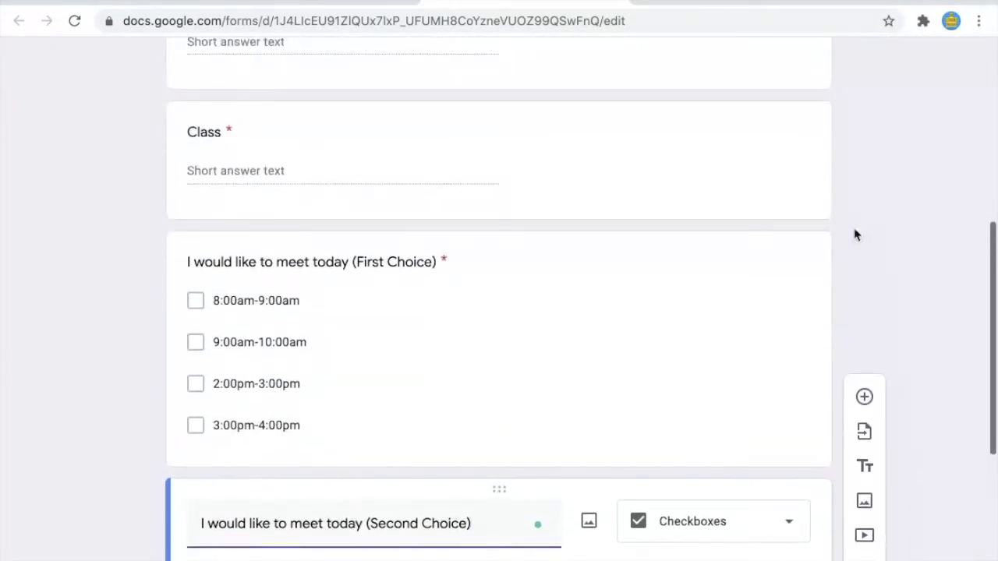
# Step: Copy the form's web address from the address bar
pyautogui.moveTo(410, 81)
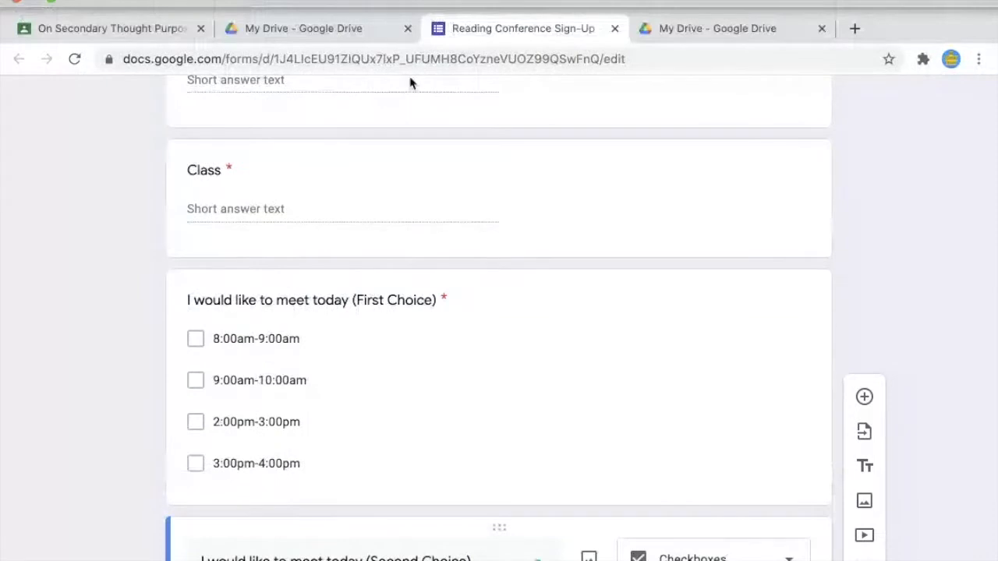
pyautogui.click(639, 55)
pyautogui.click(152, 0)
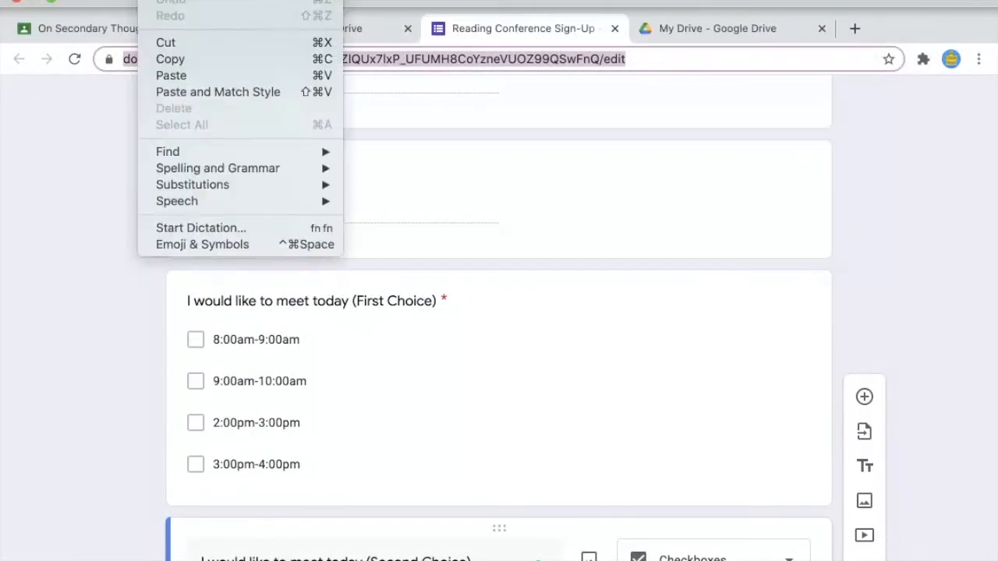
pyautogui.click(170, 58)
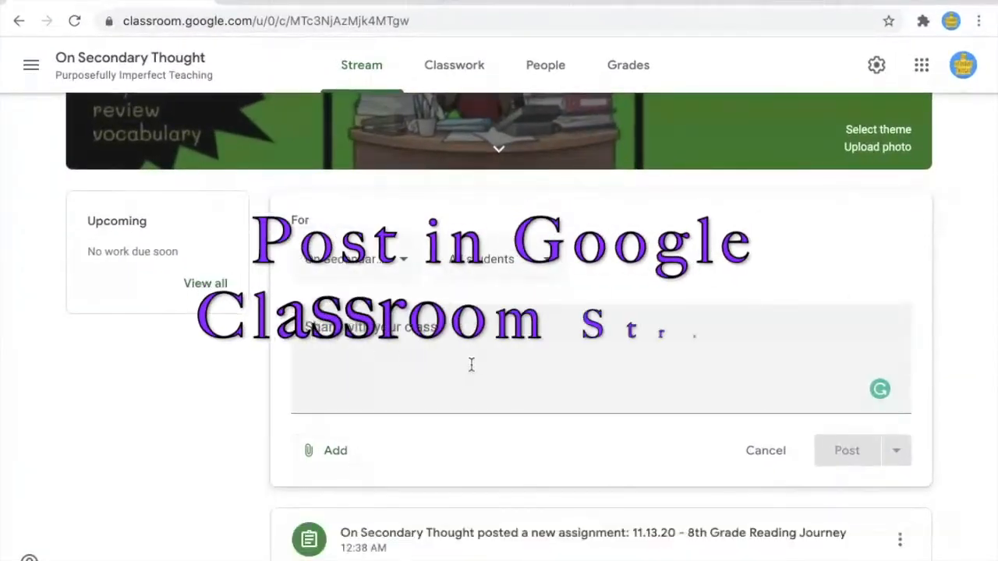
# Step: Attach the sign-up form's pasted address as a link to the class announcement
pyautogui.click(323, 449)
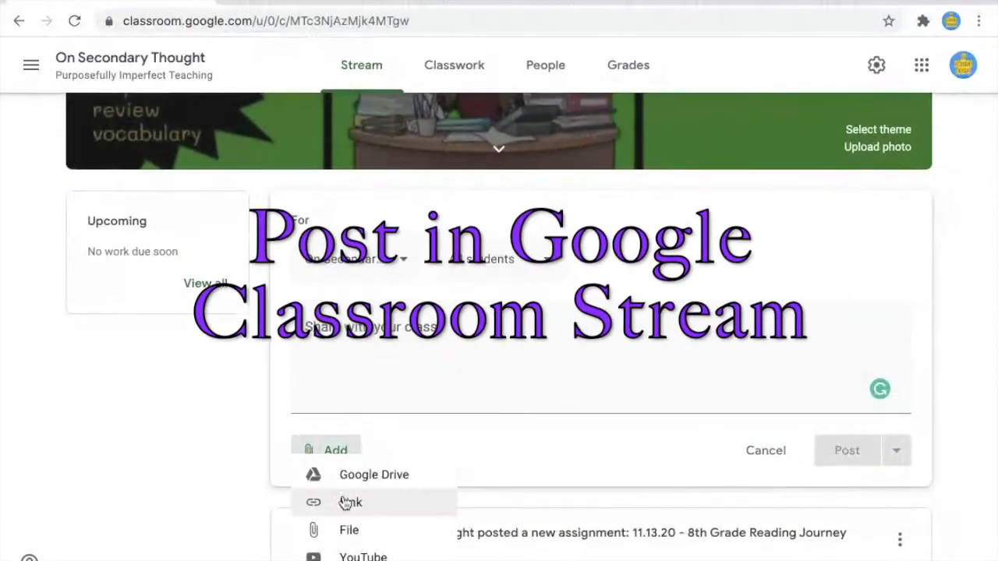
pyautogui.click(345, 503)
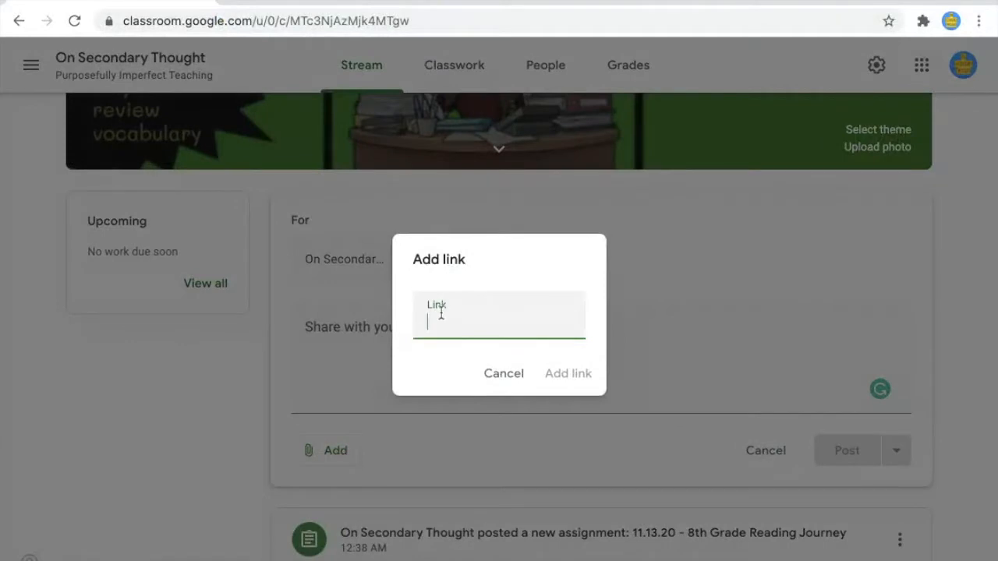
pyautogui.click(154, 1)
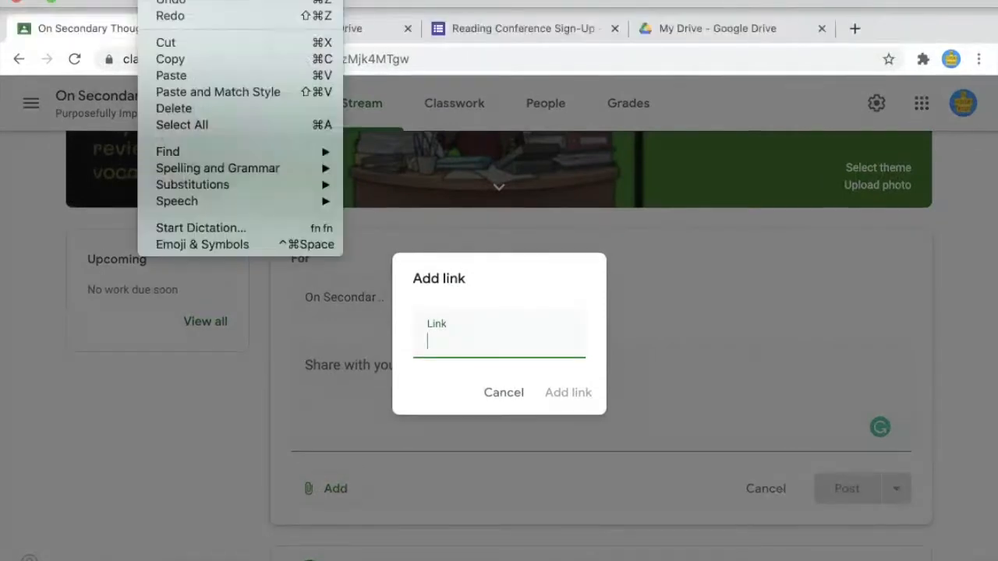
pyautogui.click(164, 76)
pyautogui.click(573, 371)
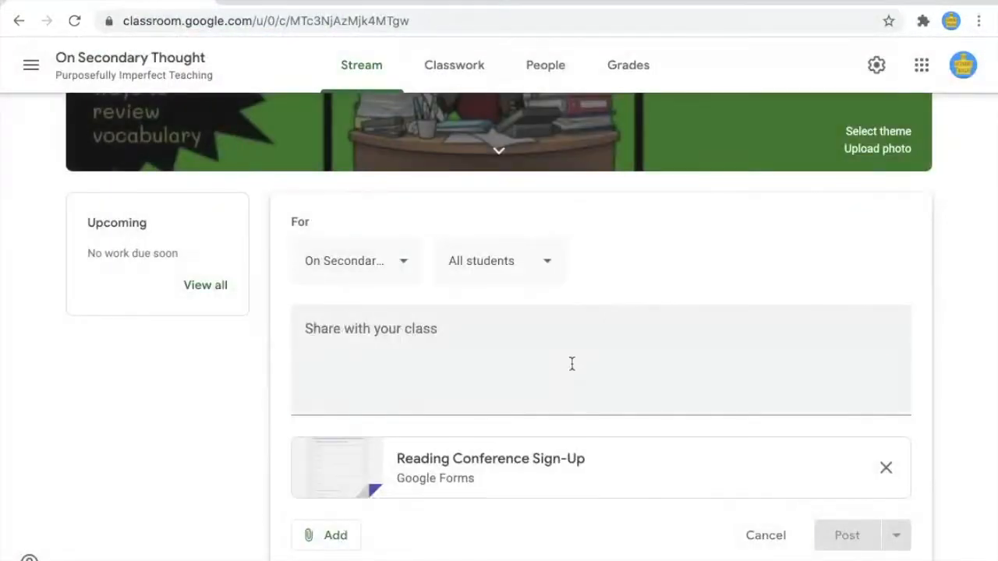
# Step: Write 'Please complete the attached form to select your preferred meeting times:', sign-off 'Speak to you soon,' and the teacher's name
pyautogui.click(423, 335)
pyautogui.hotkey('ctrl', 'v')
pyautogui.write('Please complete the')
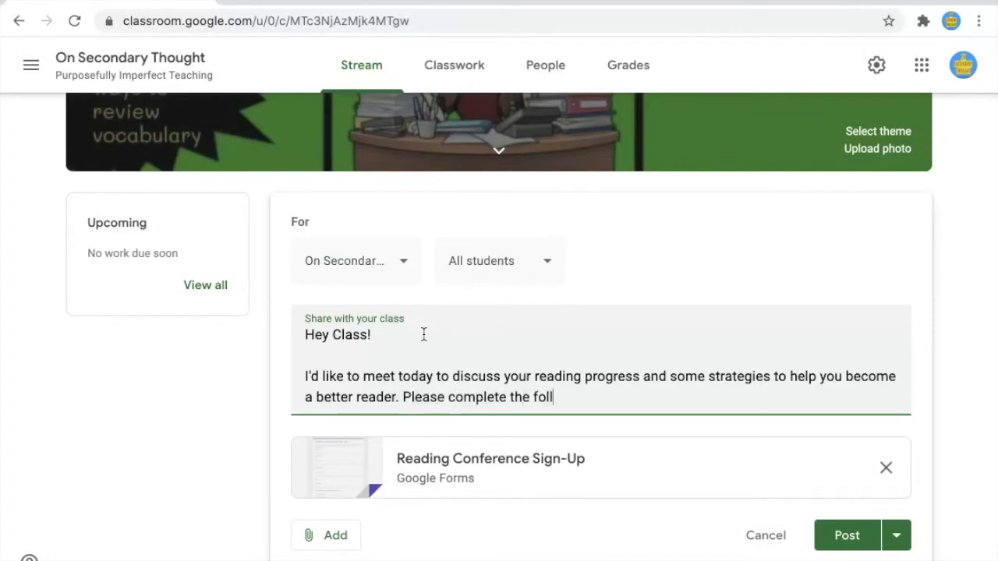
pyautogui.press('BackSpace')
pyautogui.press('BackSpace')
pyautogui.press('BackSpace')
pyautogui.press('BackSpace')
pyautogui.press('BackSpace')
pyautogui.press('BackSpace')
pyautogui.write('attached form to')
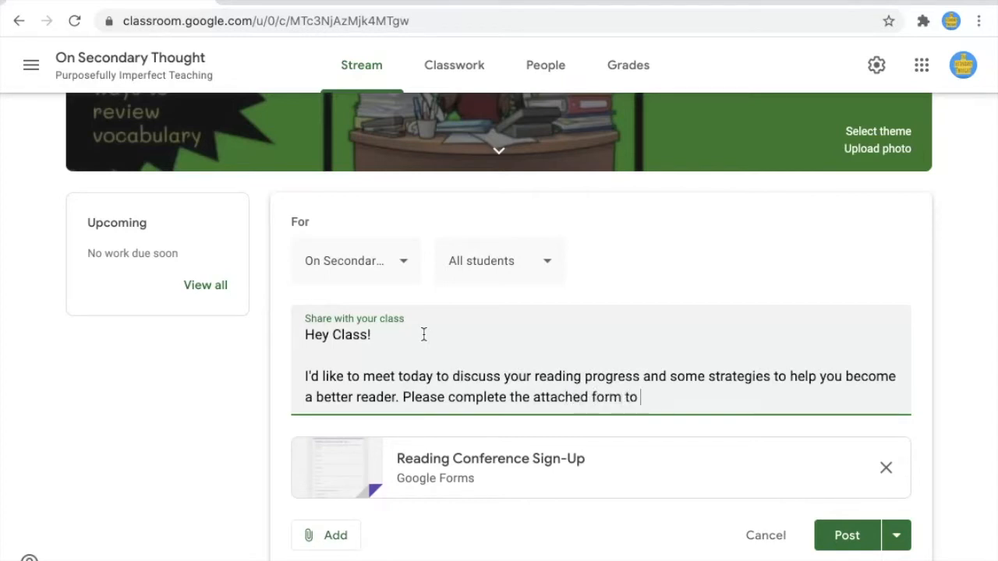
pyautogui.write(' select your preferred meeting times')
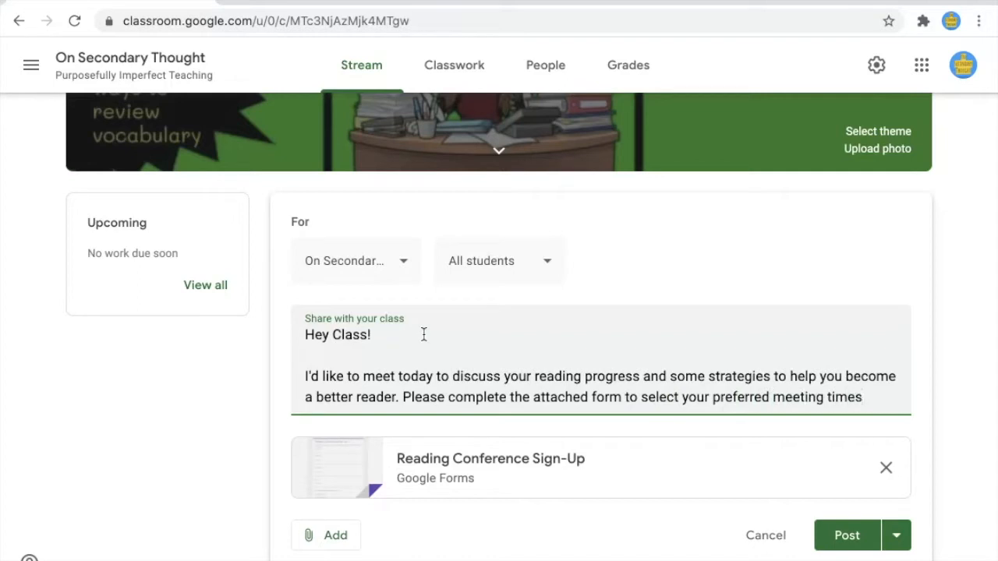
pyautogui.write(':')
pyautogui.press('Return')
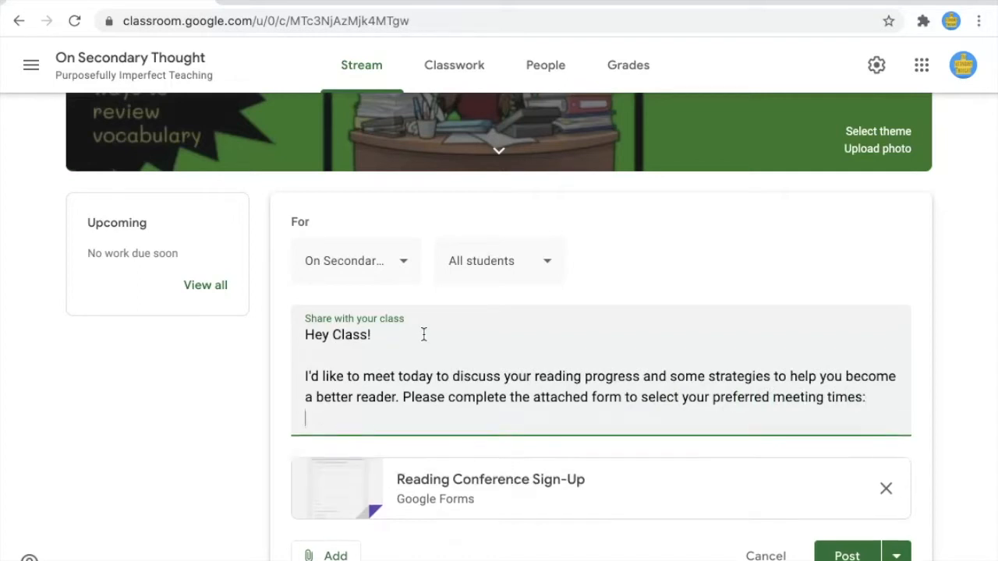
pyautogui.press('Return')
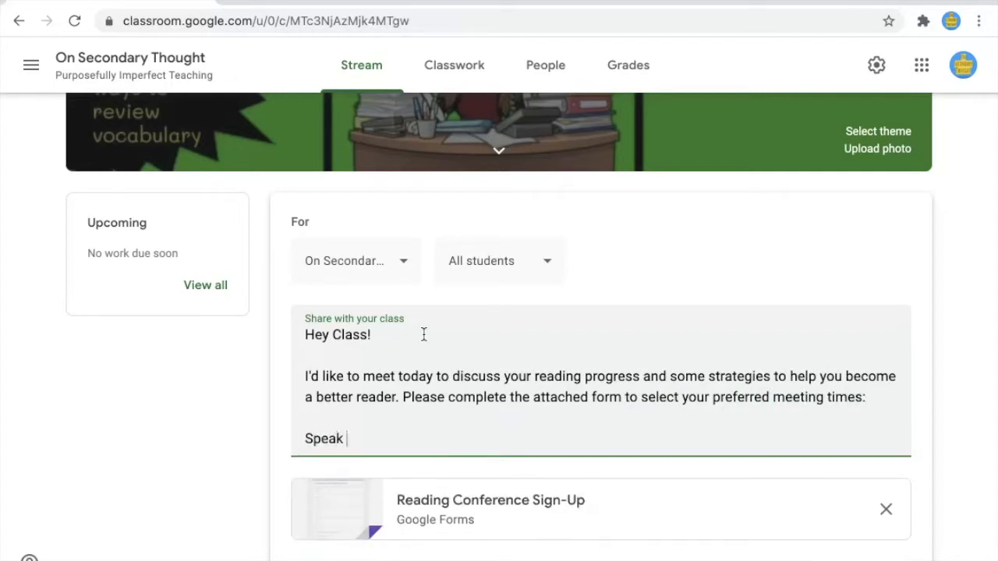
pyautogui.write('Speak to you soon')
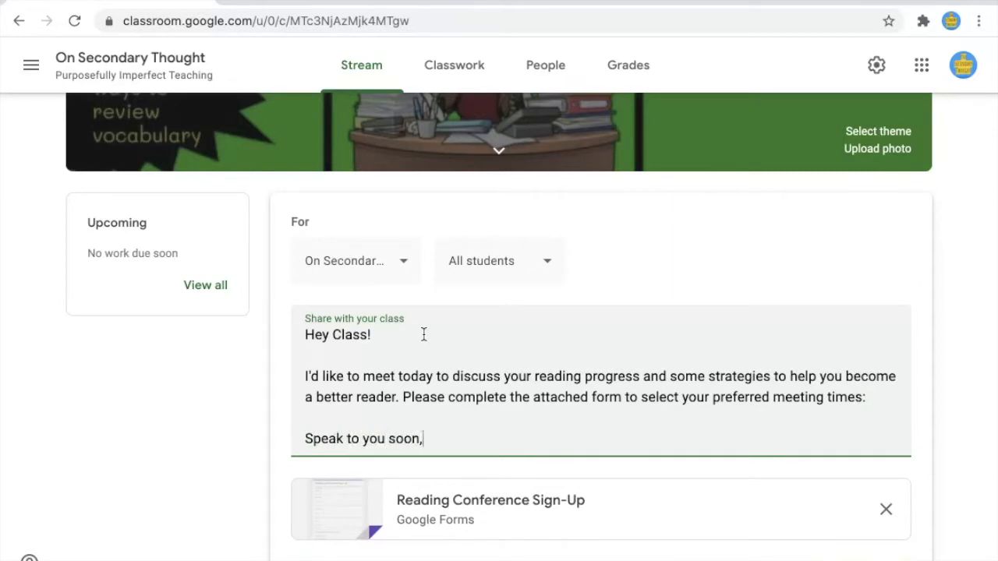
pyautogui.write(',')
pyautogui.press('Return')
pyautogui.write('Ms. Thouhg')
pyautogui.write('t')
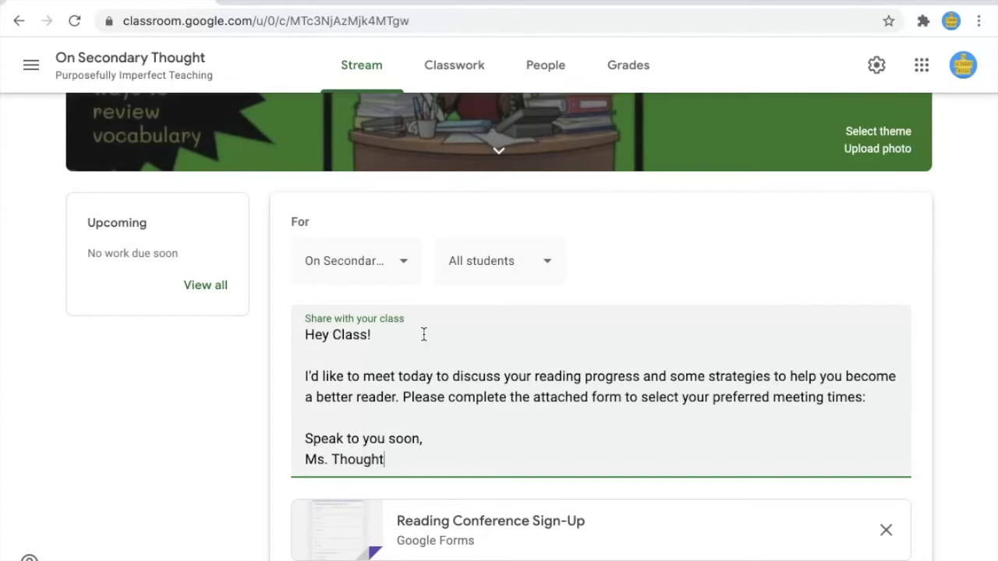
# Step: Post the announcement to the class stream
pyautogui.scroll(-2, 585, 316)
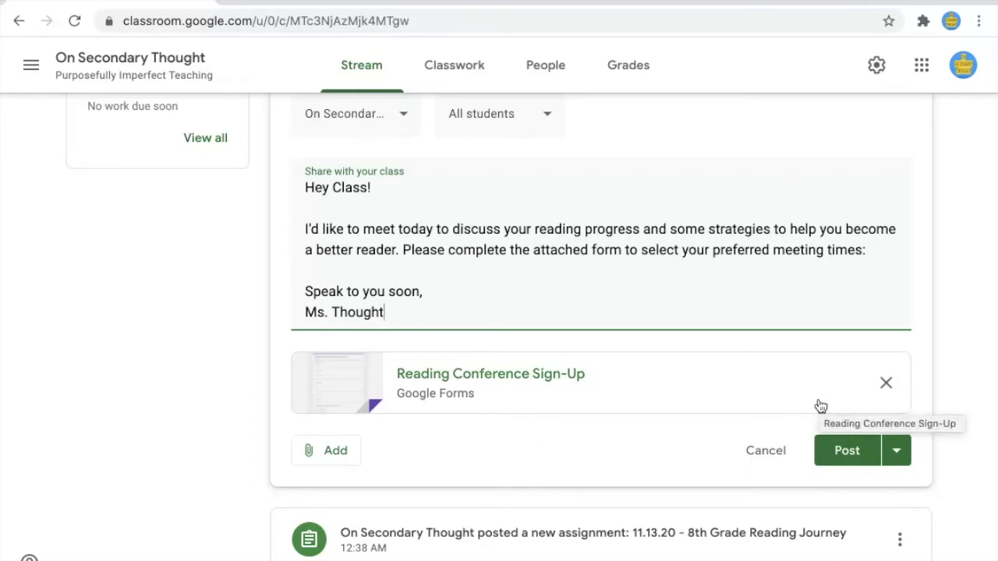
pyautogui.click(837, 447)
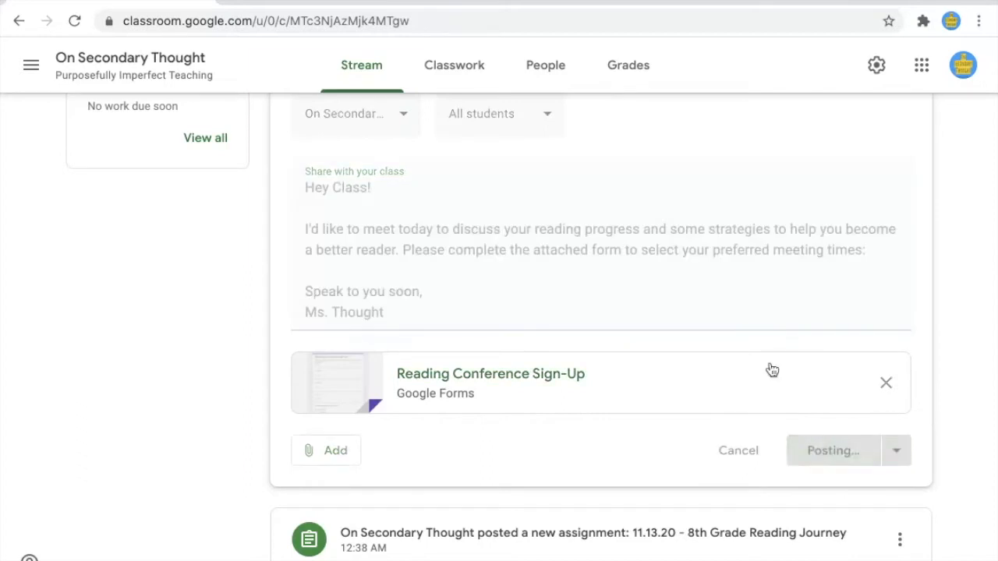
pyautogui.scroll(-2, 659, 441)
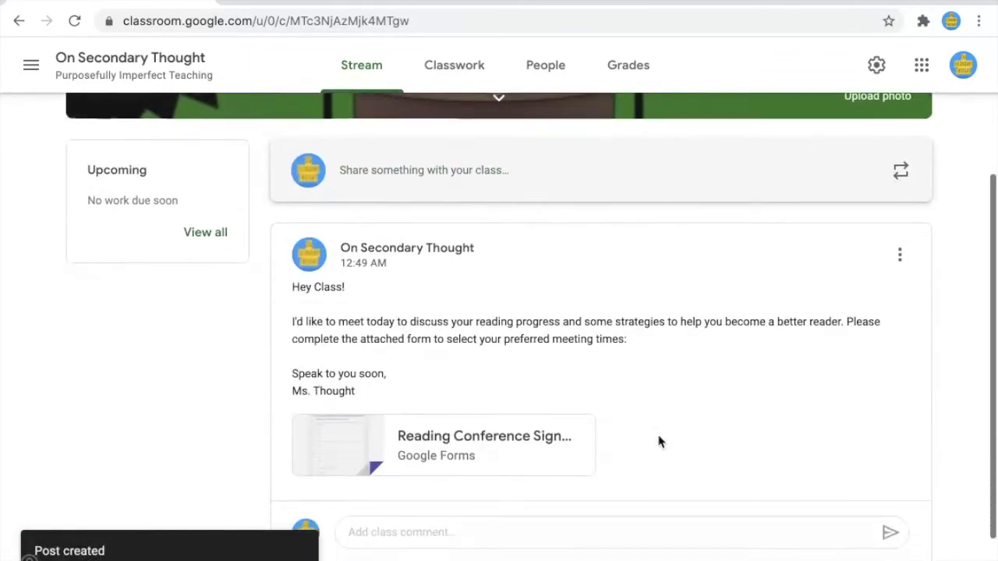
pyautogui.scroll(-1, 660, 441)
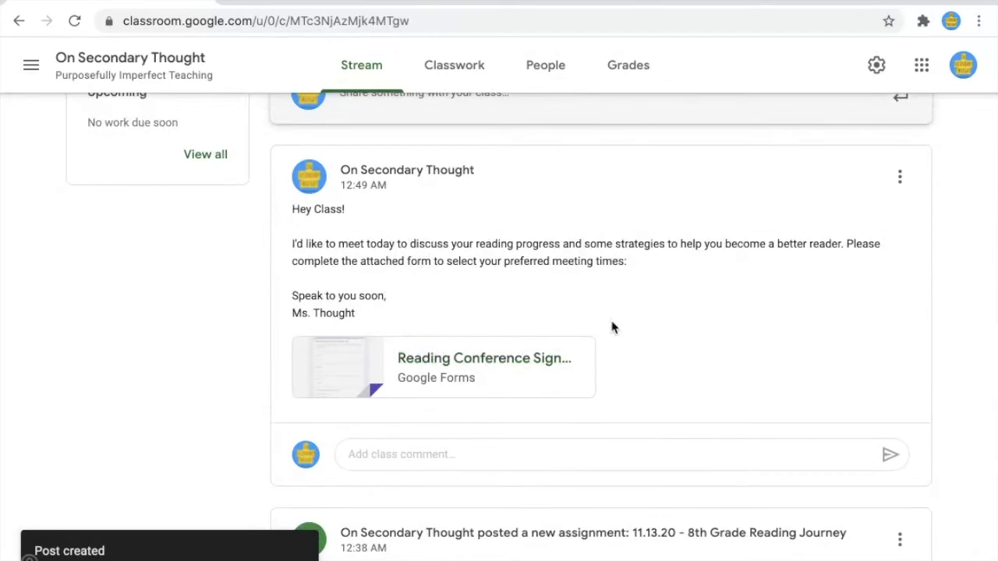
# Step: Open the 11.13.20 - 8th Grade Reading Journey Word attachment from Classwork in Google Docs
pyautogui.click(468, 82)
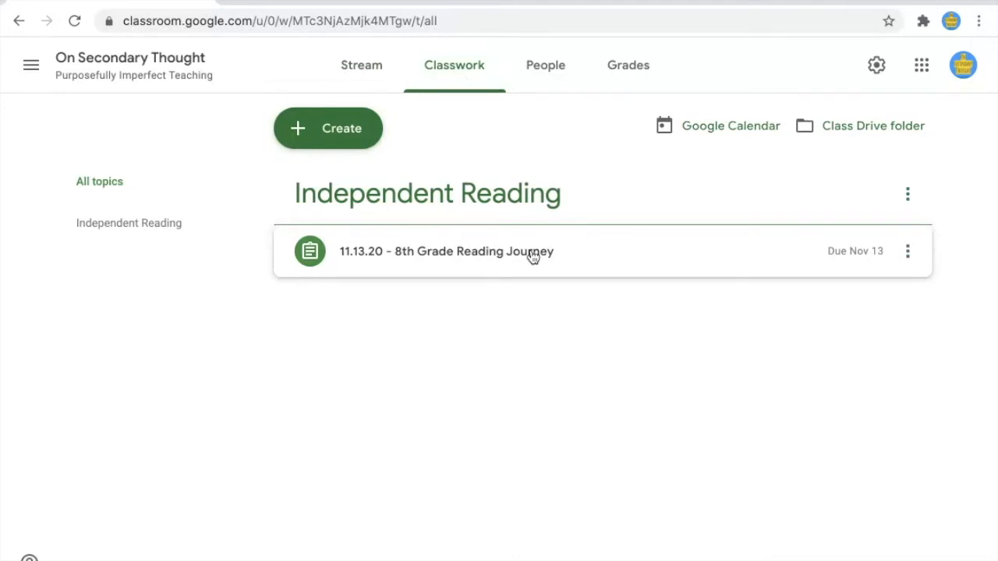
pyautogui.click(534, 257)
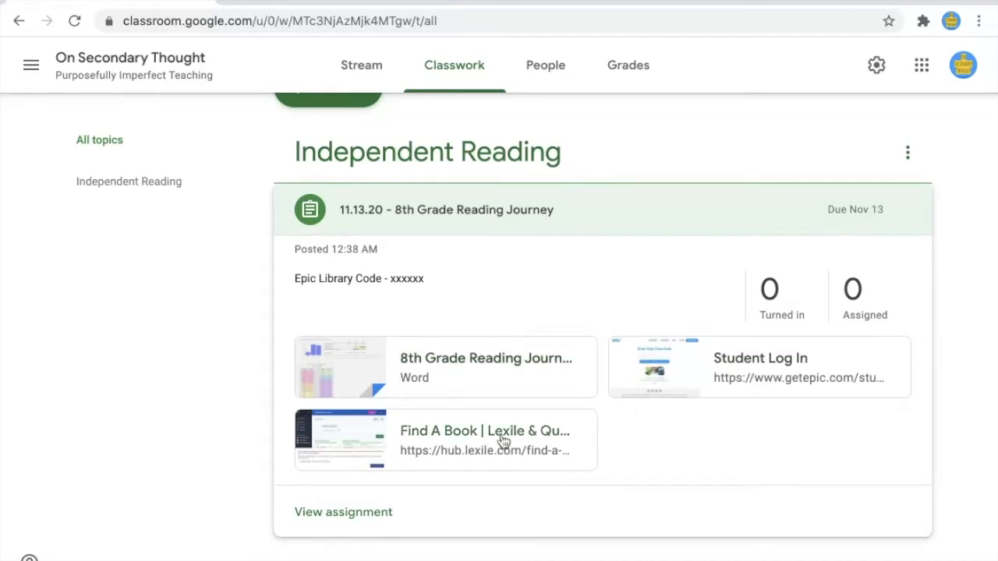
pyautogui.click(340, 358)
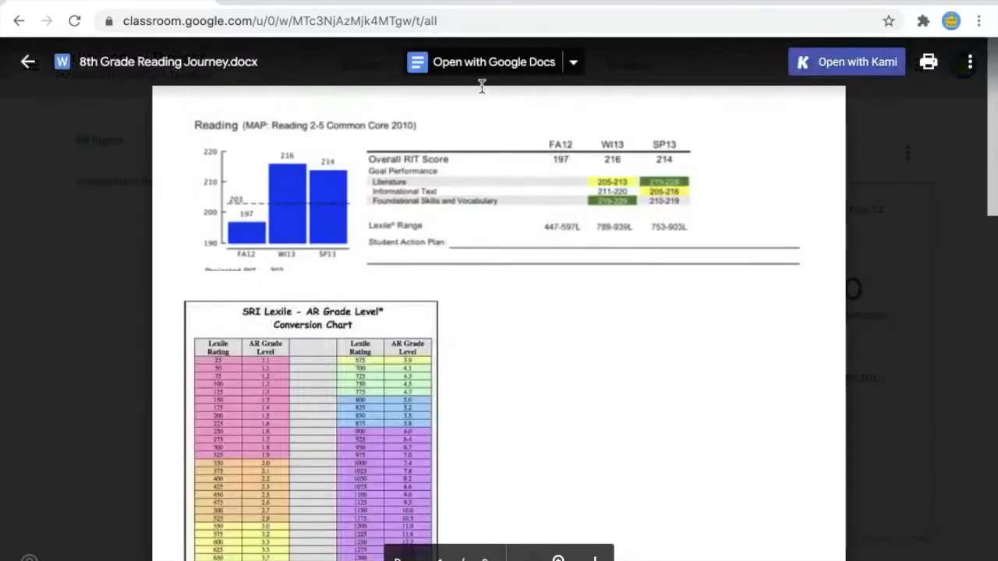
pyautogui.click(481, 69)
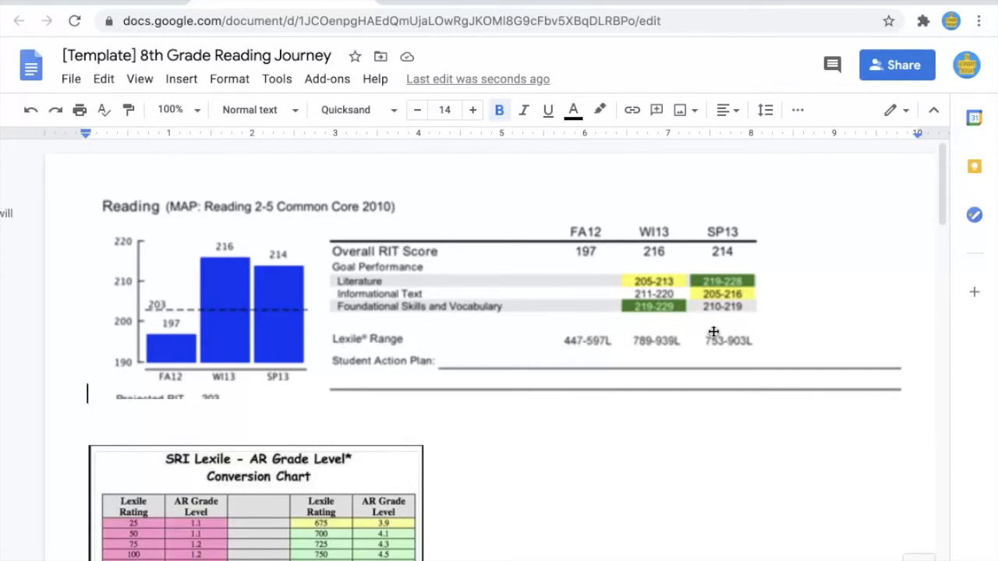
pyautogui.scroll(-3, 619, 382)
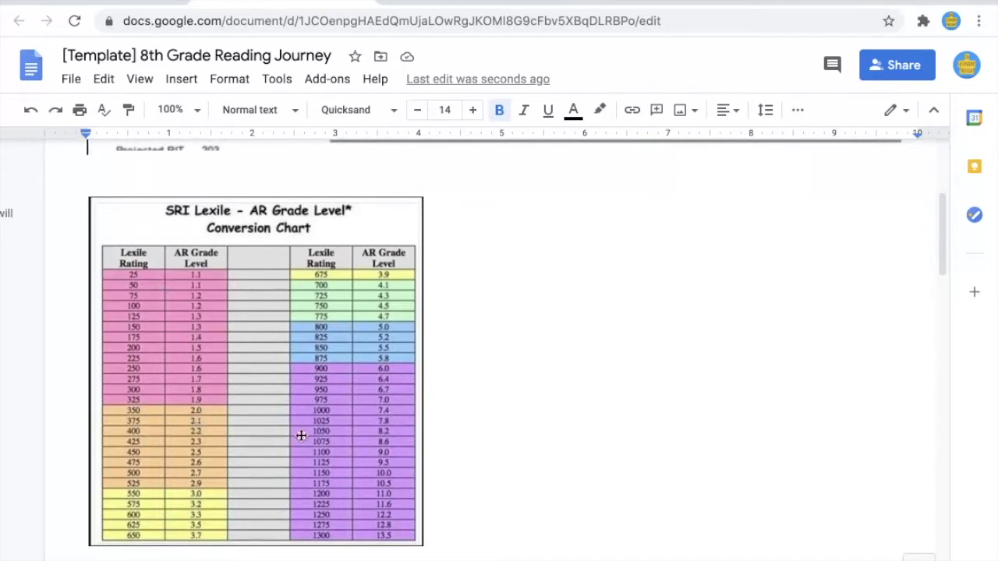
pyautogui.scroll(-5, 370, 426)
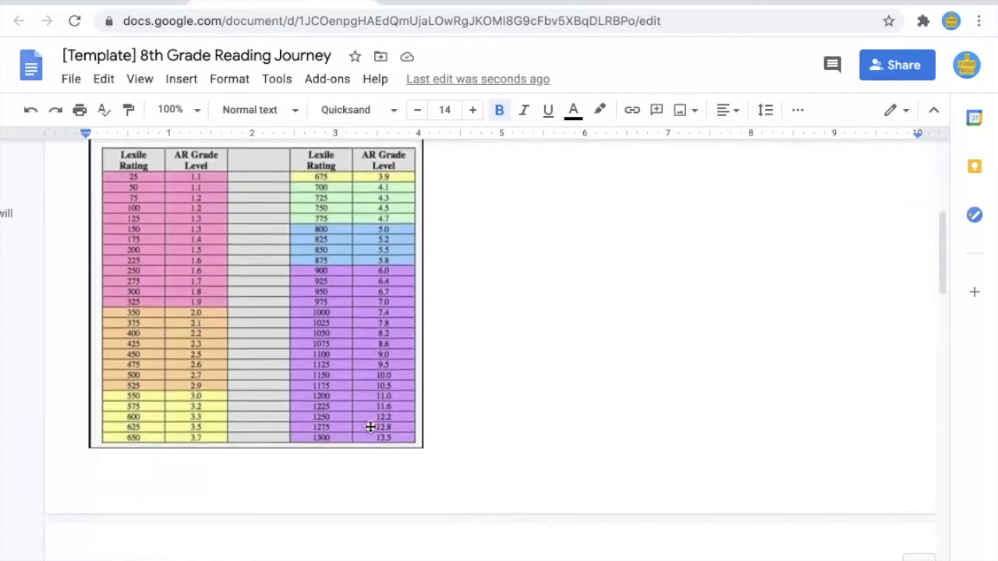
pyautogui.scroll(-3, 371, 426)
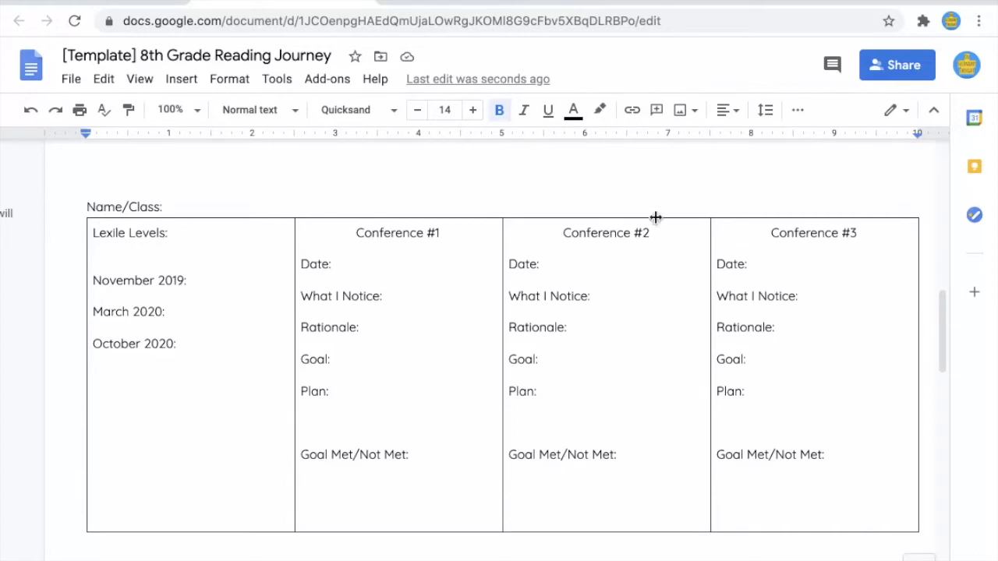
pyautogui.scroll(10, 354, 269)
pyautogui.scroll(2, 354, 269)
pyautogui.scroll(-3, 351, 267)
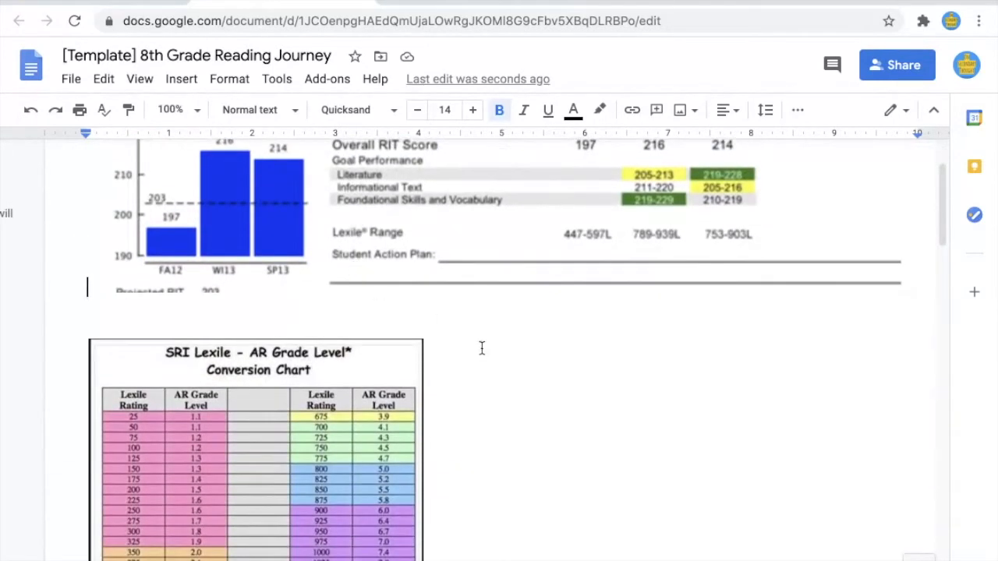
pyautogui.scroll(-6, 347, 426)
pyautogui.scroll(-7, 347, 426)
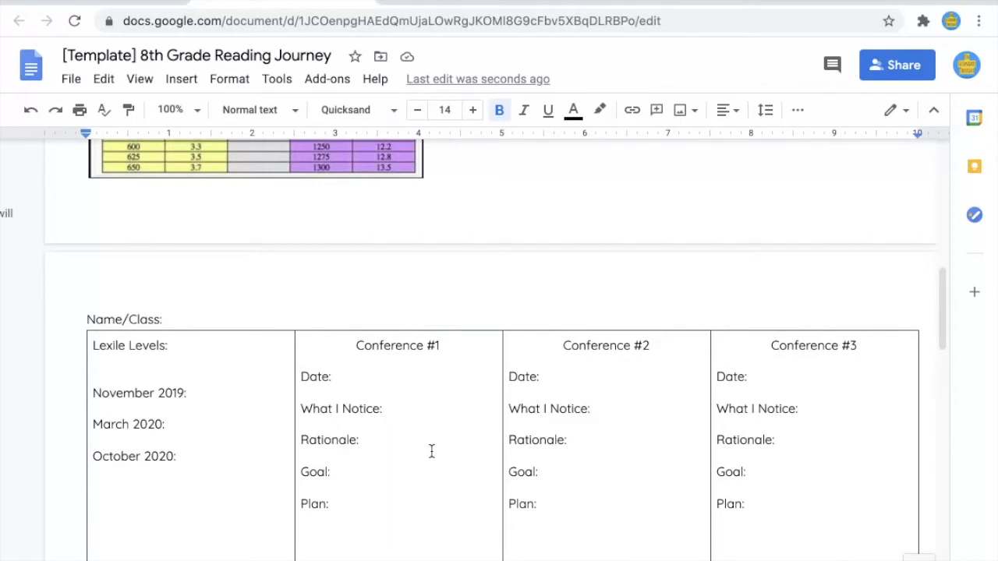
pyautogui.scroll(-2, 477, 452)
pyautogui.scroll(12, 477, 451)
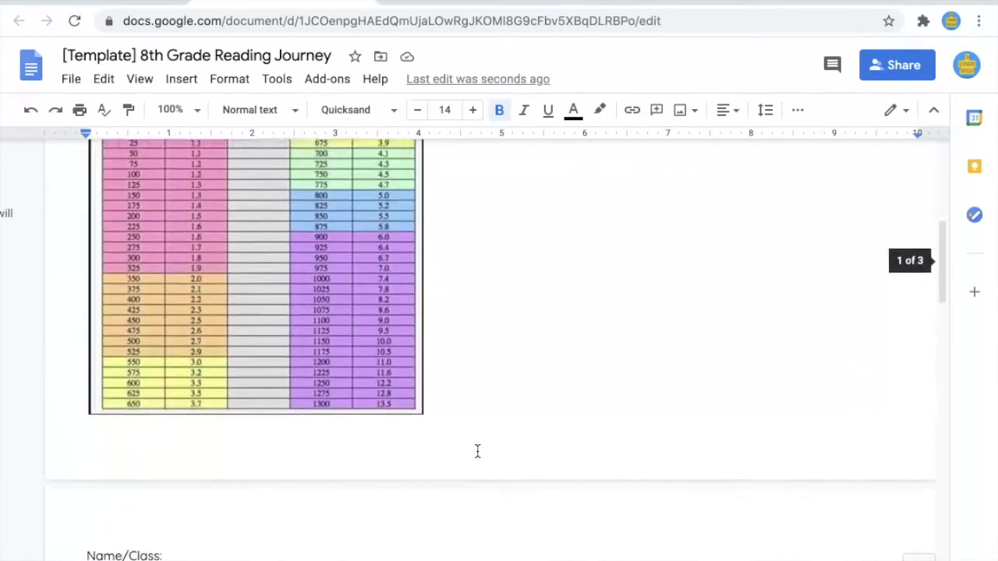
pyautogui.scroll(5, 477, 451)
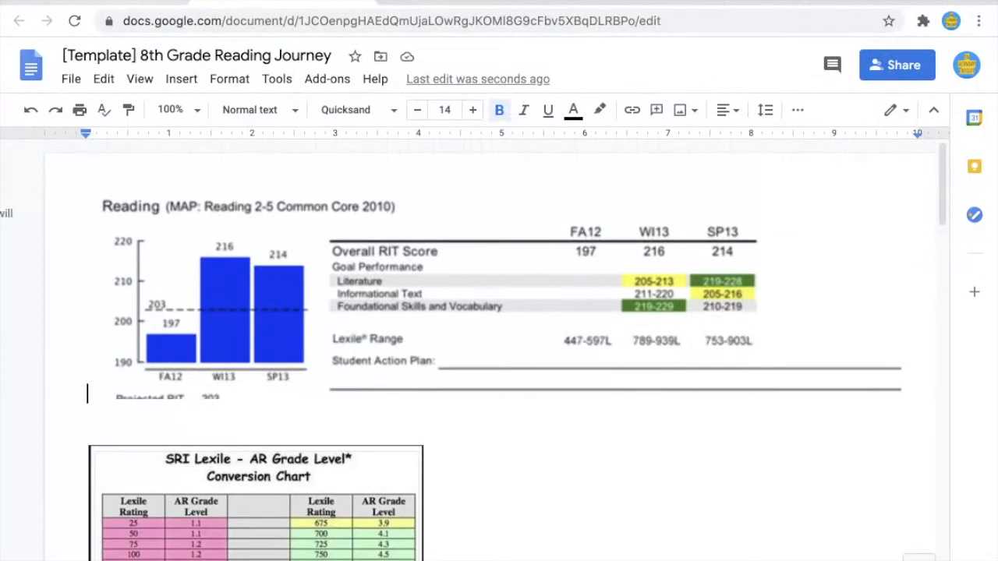
# Step: Open Lexile's Find a Book page from Classwork, browse its search options, and return to the document
pyautogui.click(102, 3)
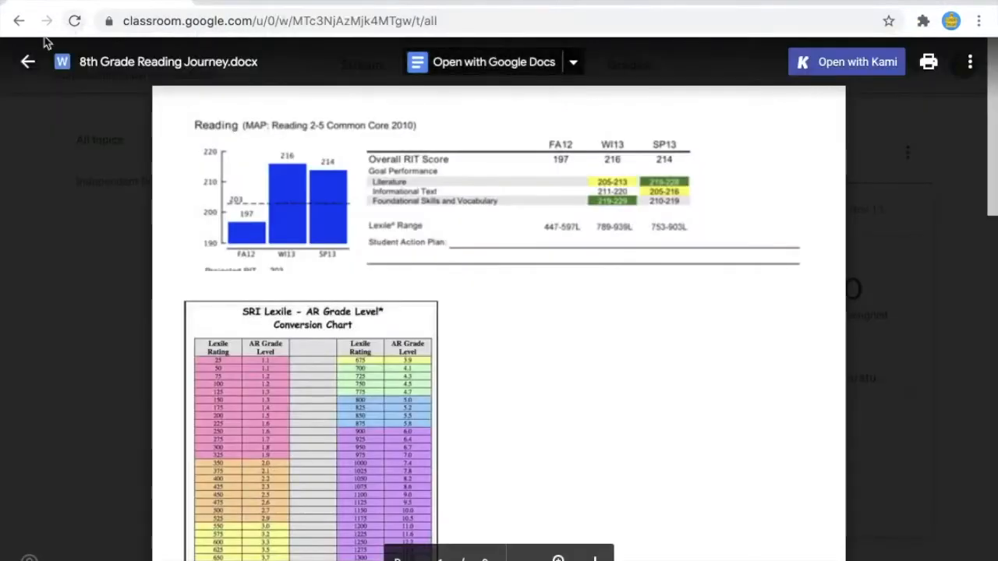
pyautogui.click(29, 59)
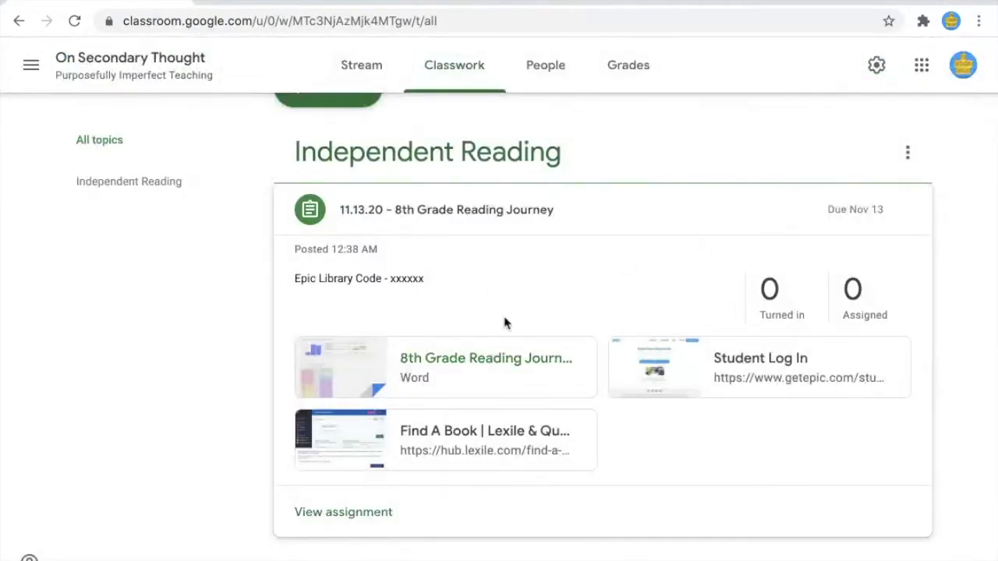
pyautogui.click(335, 433)
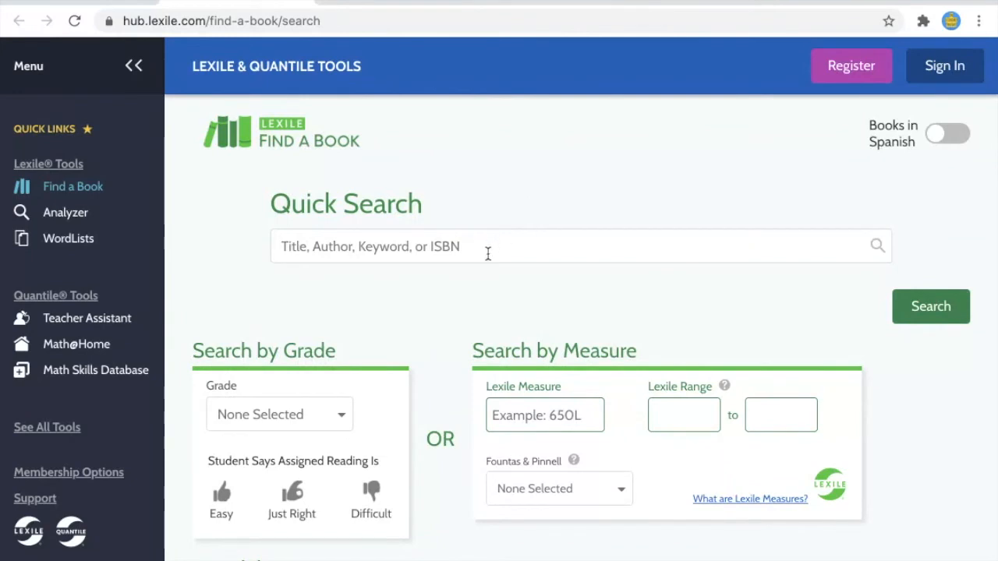
pyautogui.scroll(-2, 487, 248)
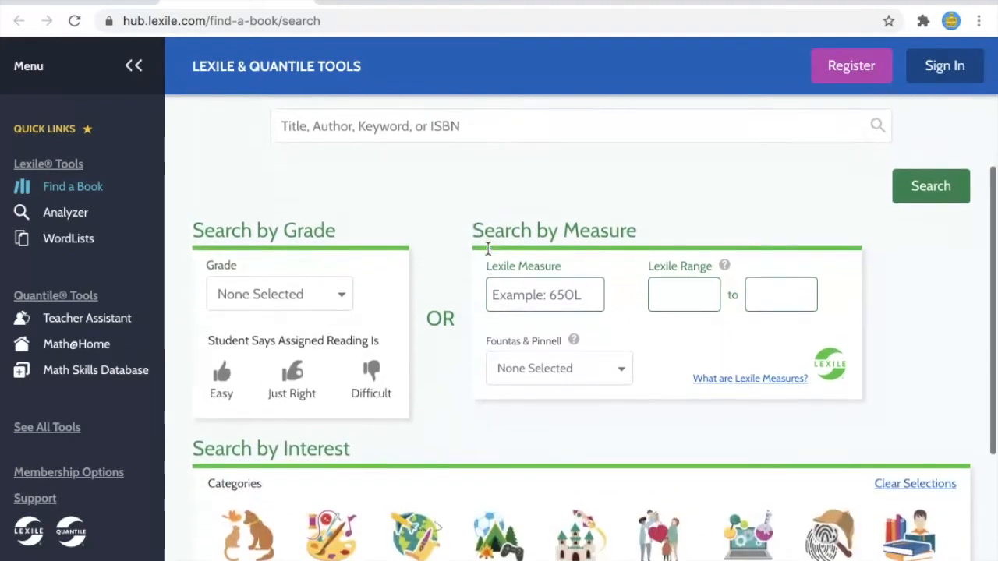
pyautogui.scroll(1, 494, 185)
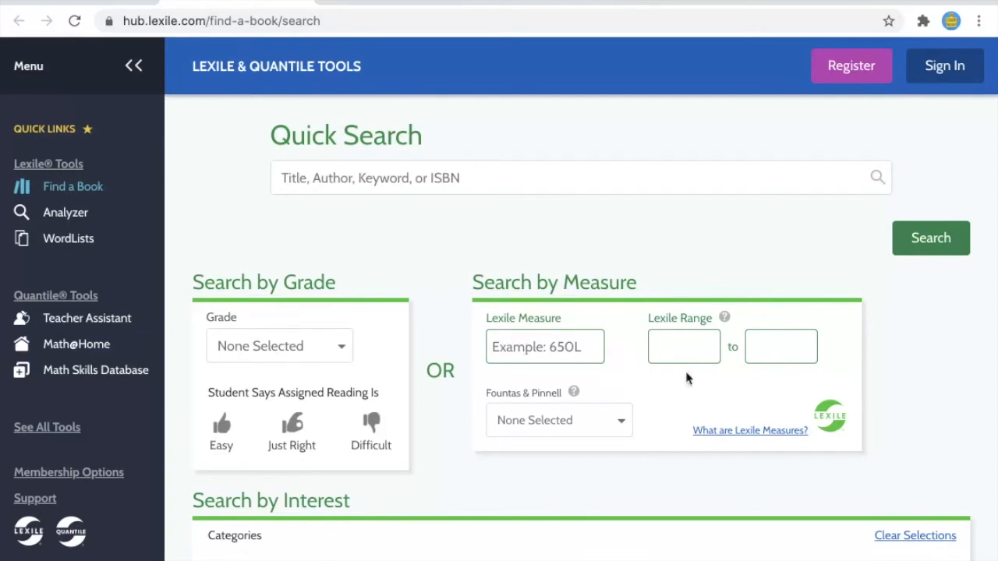
pyautogui.scroll(-3, 689, 379)
pyautogui.scroll(-1, 686, 379)
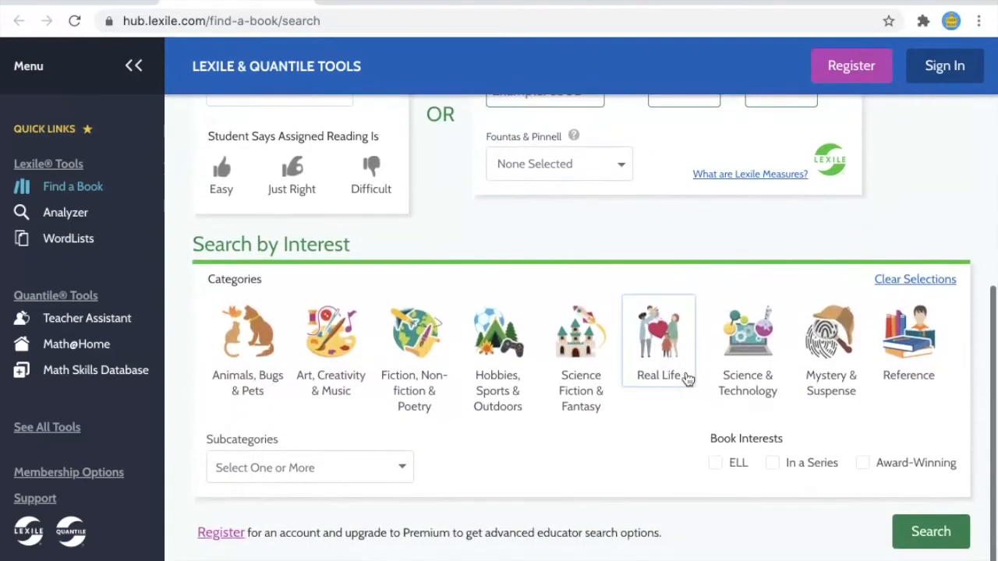
pyautogui.scroll(3, 660, 441)
pyautogui.scroll(1, 659, 442)
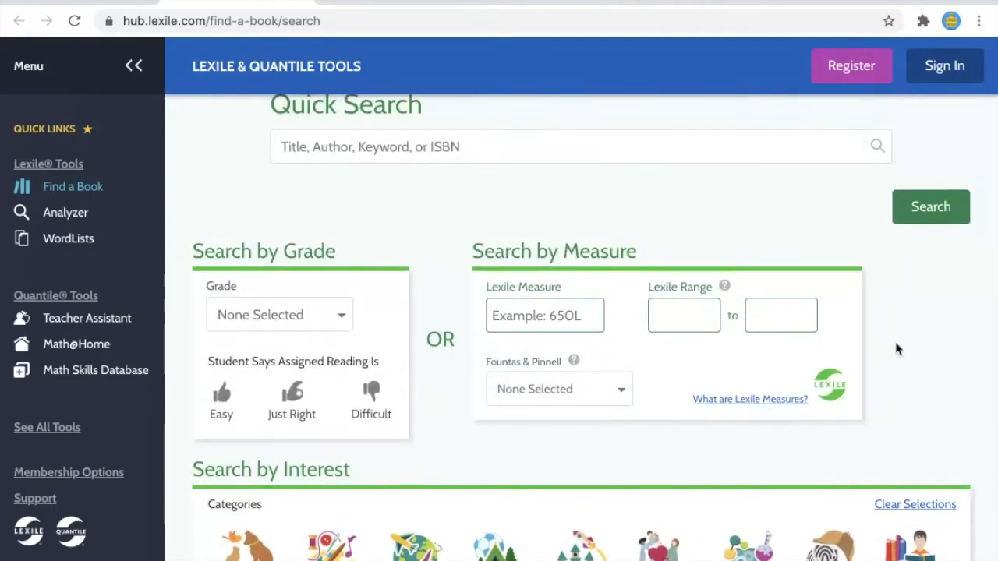
pyautogui.click(405, 3)
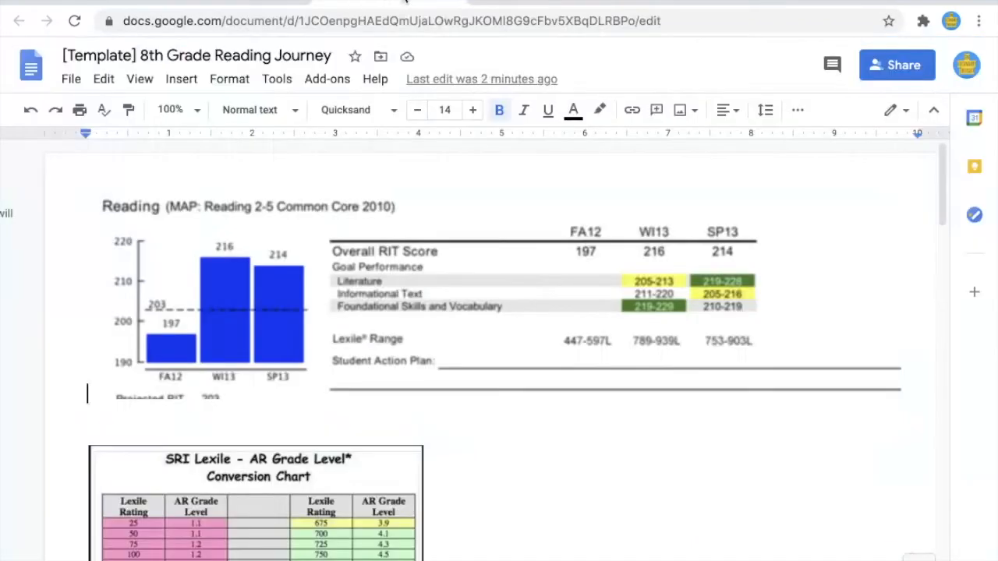
# Step: Open the Epic Student Log In link from the assignment, browse its pages, and return to Classroom
pyautogui.click(91, 3)
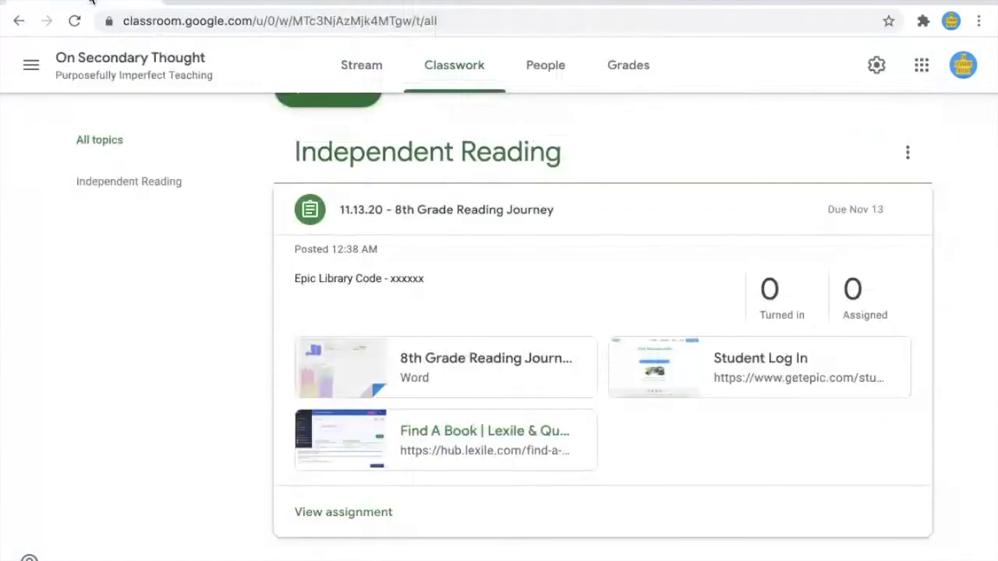
pyautogui.click(668, 375)
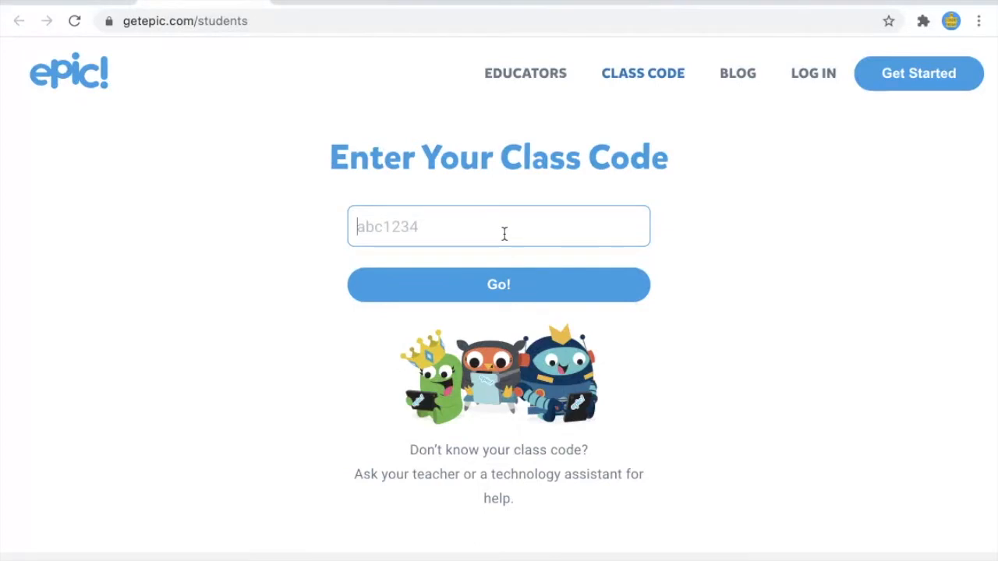
pyautogui.click(86, 2)
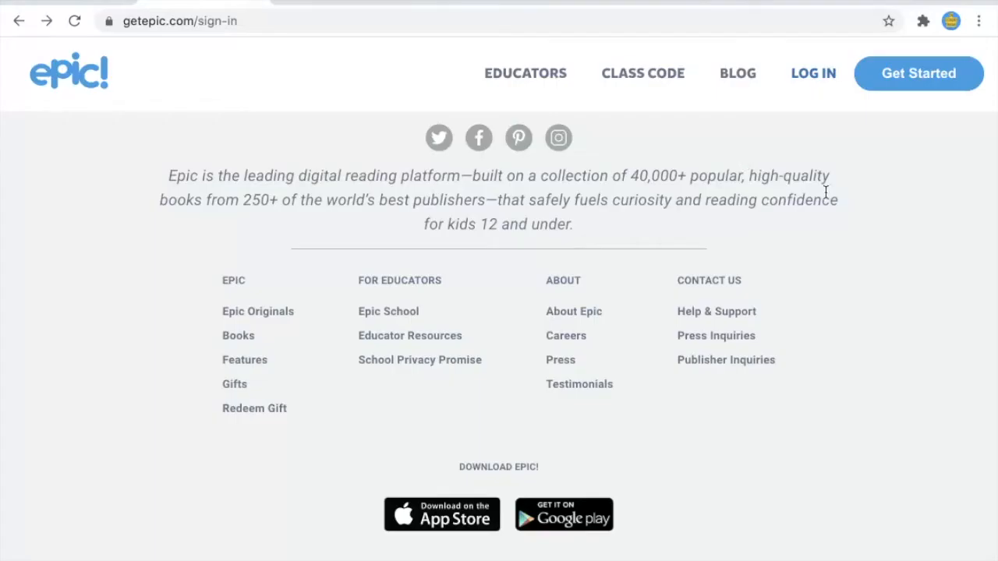
pyautogui.scroll(10, 827, 195)
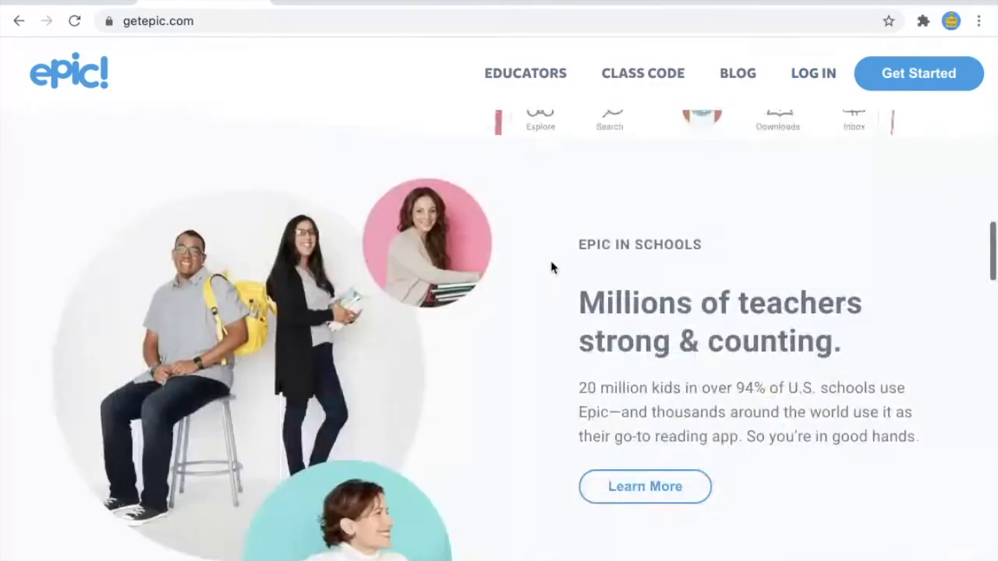
pyautogui.scroll(12, 550, 265)
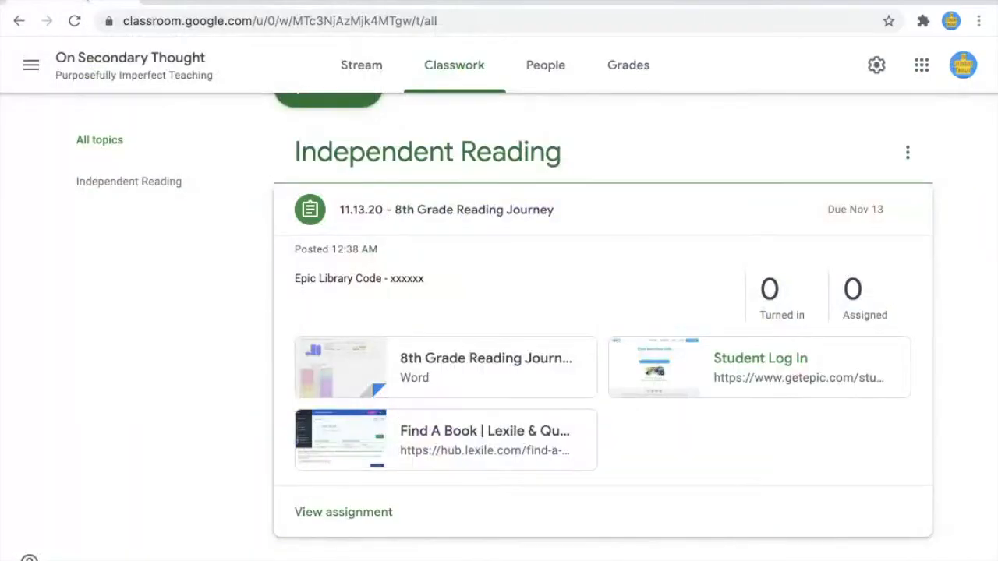
pyautogui.click(117, 3)
# Step: Return to the Classroom Classwork page and collapse the 8th Grade Reading Journey assignment
pyautogui.click(204, 2)
pyautogui.click(335, 2)
pyautogui.click(209, 3)
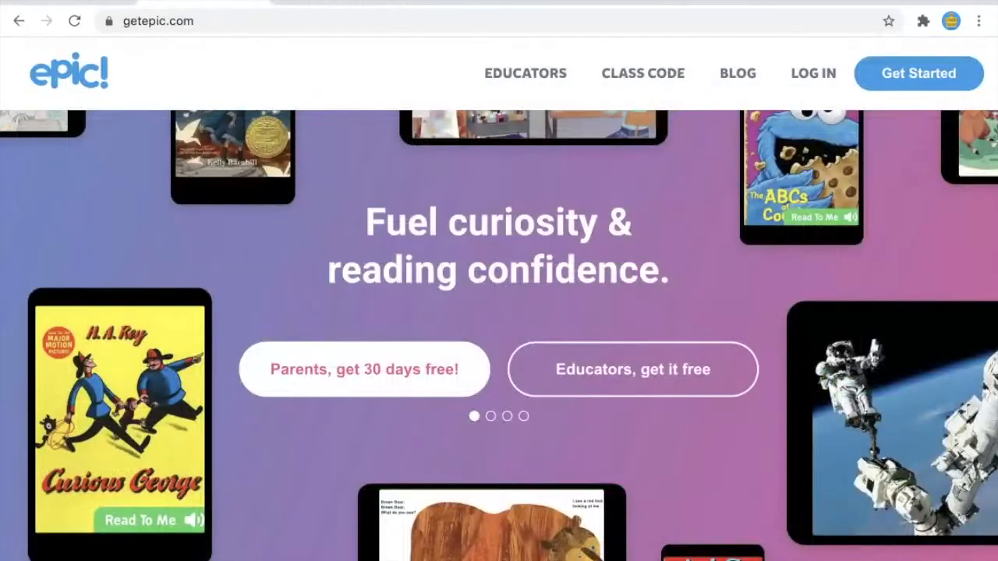
pyautogui.click(109, 2)
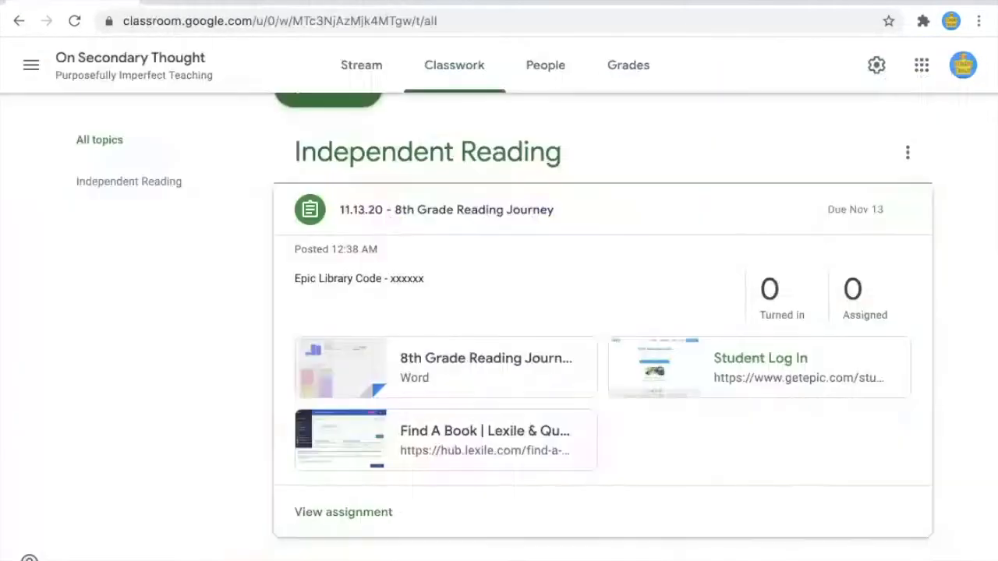
pyautogui.click(478, 212)
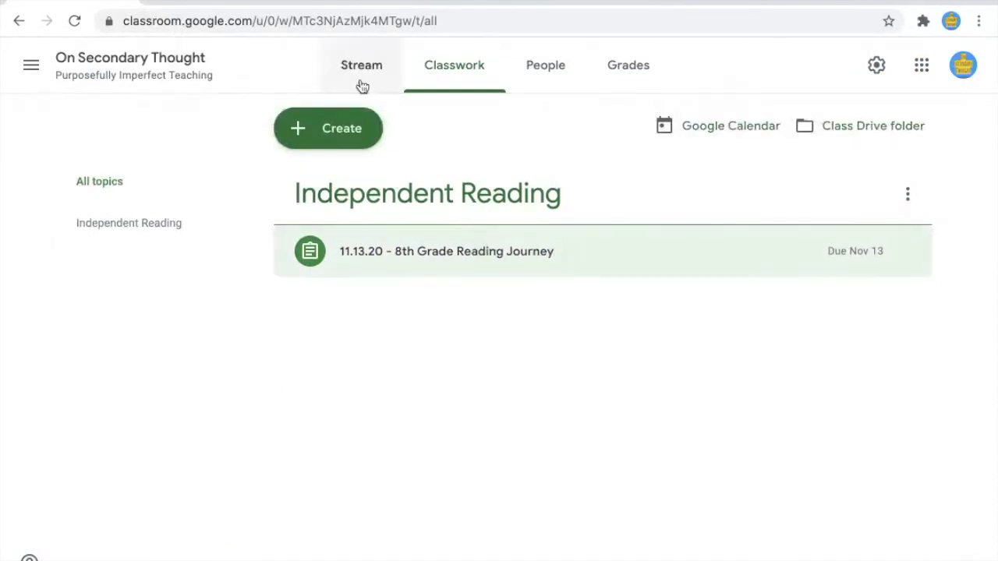
# Step: Open the Reading Conference Sign-Up form from the stream post, then switch to its editor
pyautogui.click(361, 66)
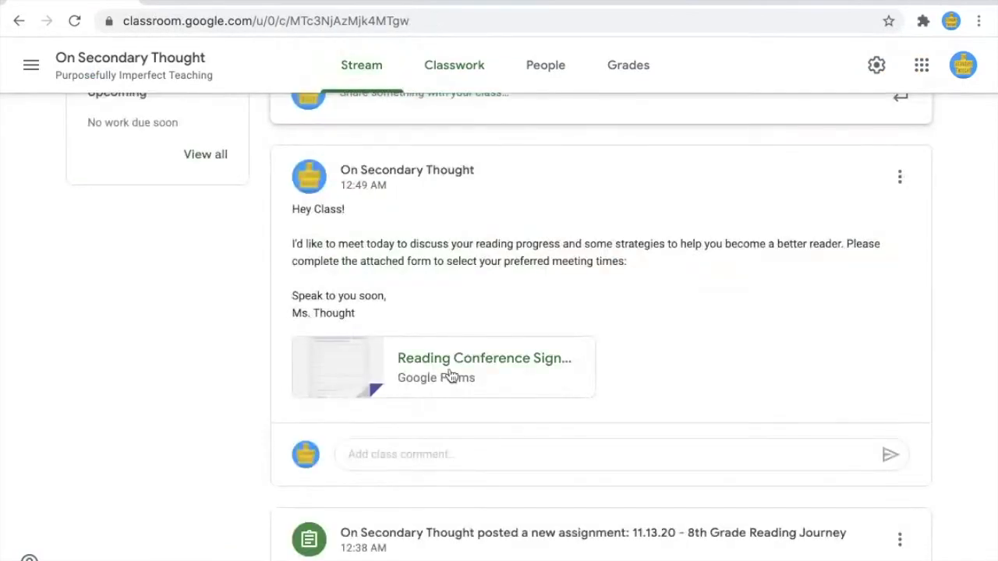
pyautogui.click(348, 382)
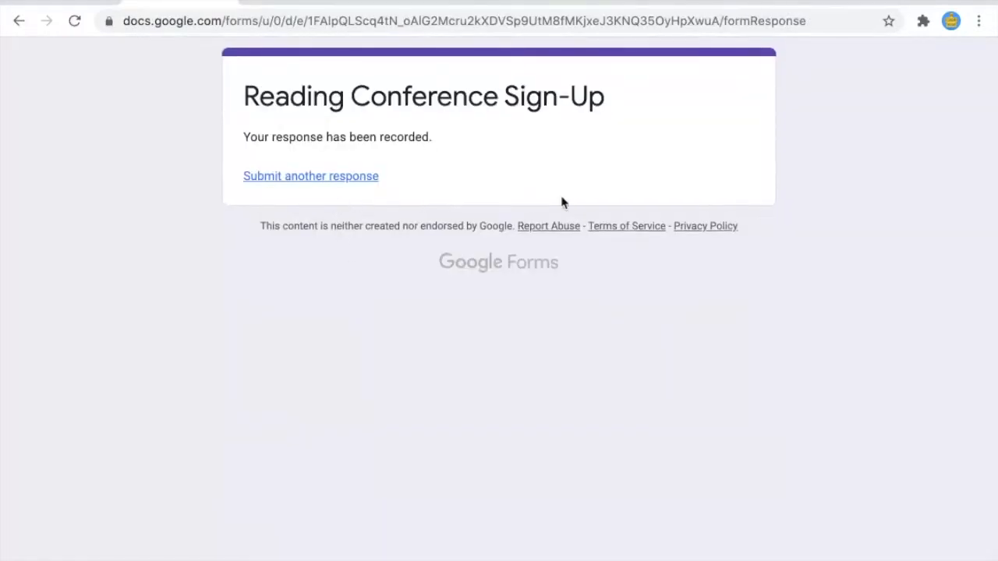
pyautogui.click(20, 20)
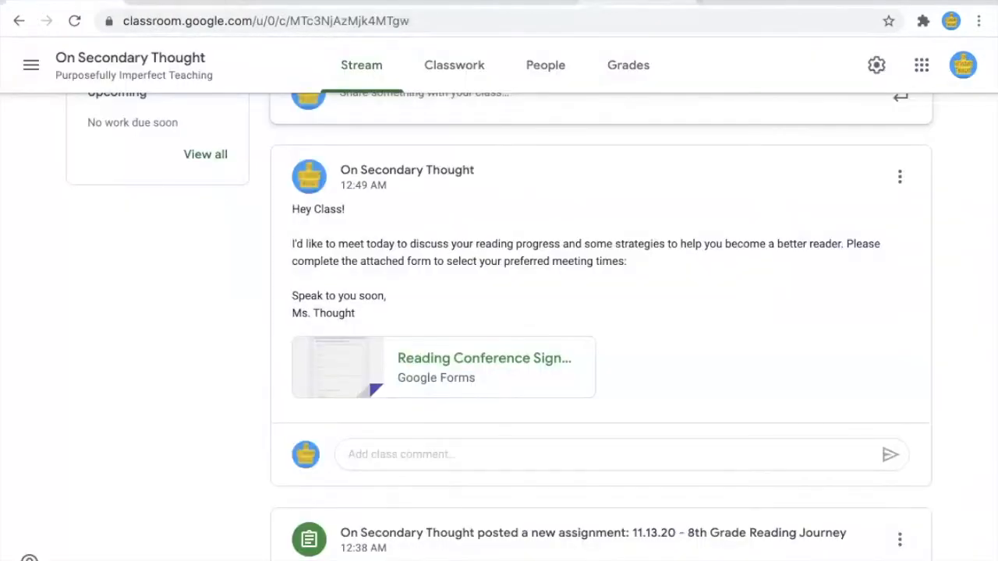
pyautogui.click(718, 2)
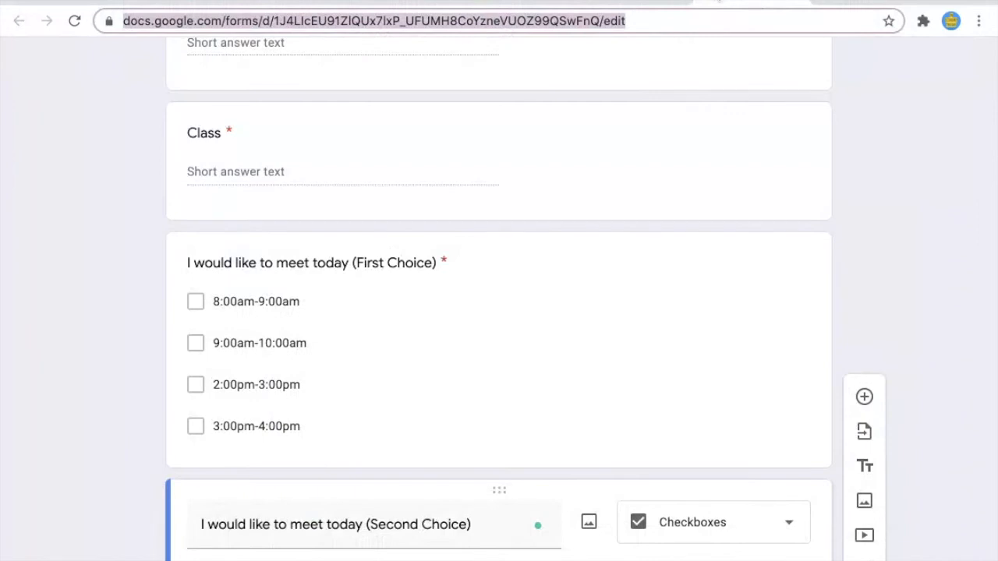
pyautogui.scroll(6, 694, 151)
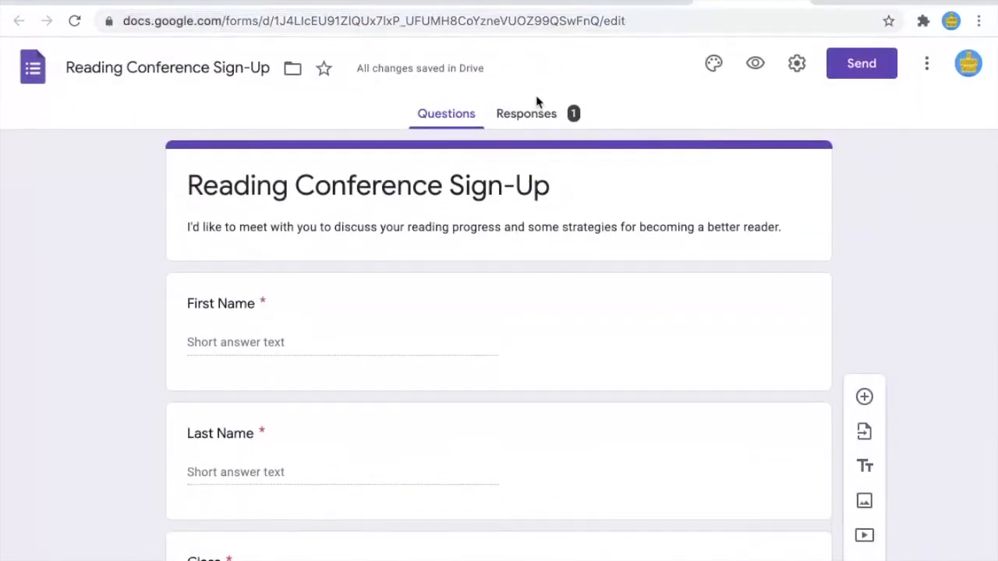
# Step: View the lone response individually: Class 'First', First Choice 8:00am-9:00am
pyautogui.click(534, 109)
pyautogui.scroll(-1, 336, 418)
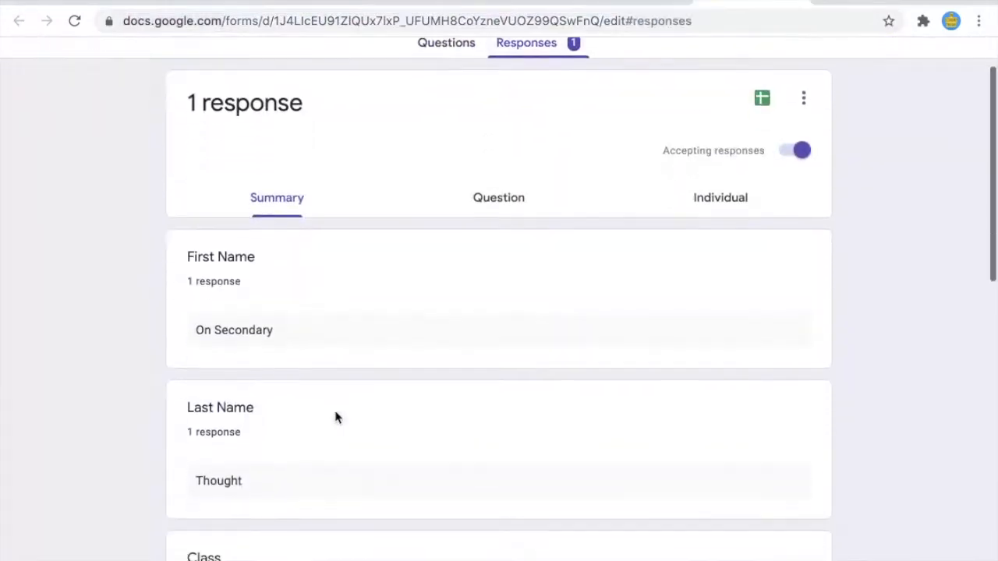
pyautogui.scroll(-3, 336, 419)
pyautogui.scroll(4, 604, 296)
pyautogui.click(733, 270)
pyautogui.scroll(-7, 548, 425)
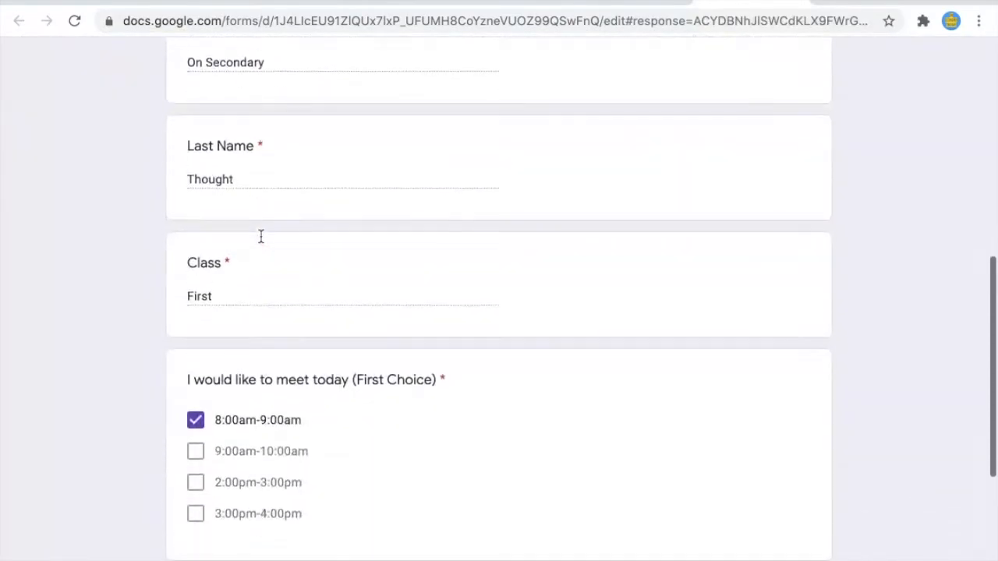
pyautogui.scroll(-2, 261, 236)
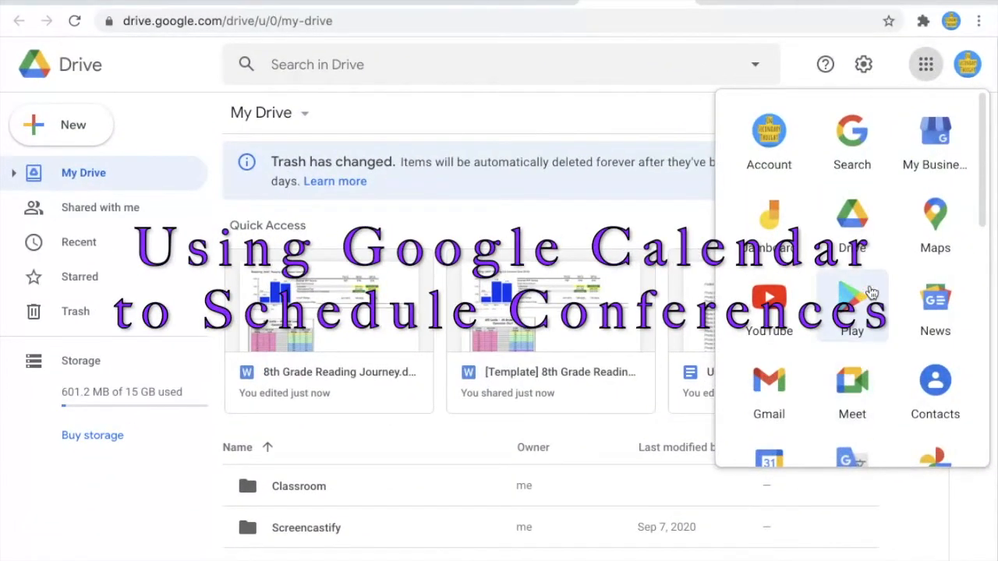
# Step: Open Google Calendar from the apps menu and dismiss its welcome message
pyautogui.scroll(-1, 934, 285)
pyautogui.scroll(-1, 935, 284)
pyautogui.click(769, 290)
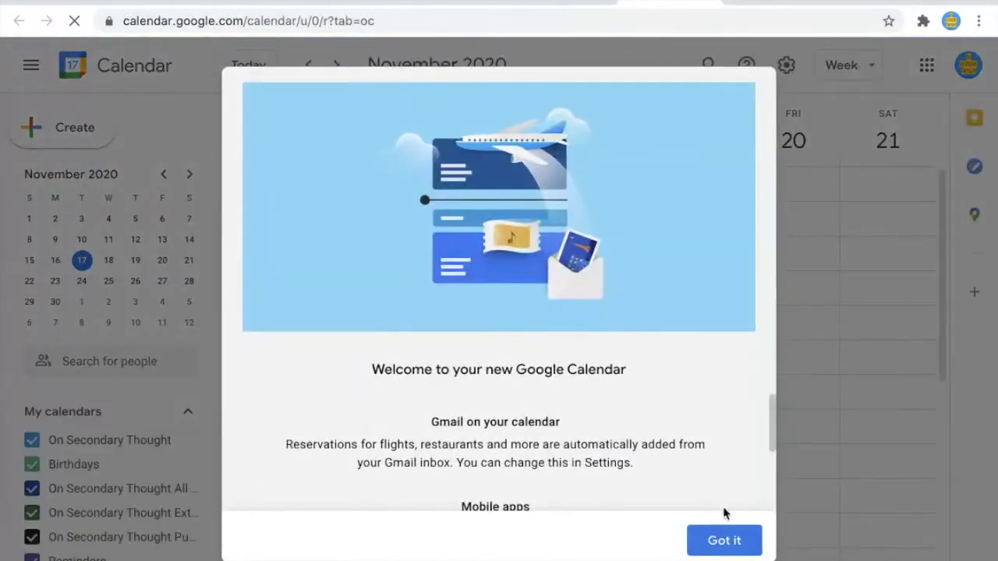
pyautogui.click(716, 541)
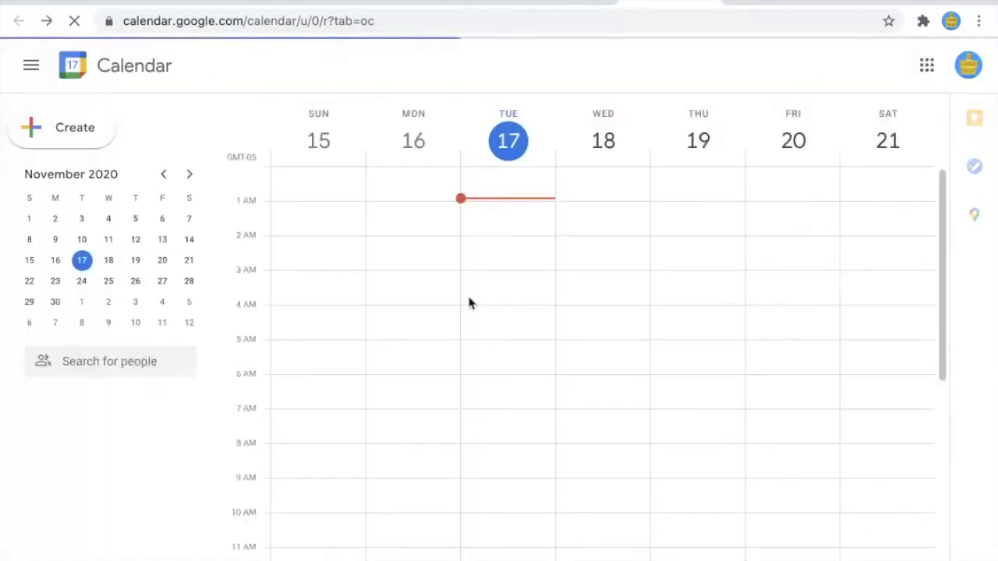
# Step: Create a new event titled 'Student X - Reading Conference' and open its full details
pyautogui.click(34, 135)
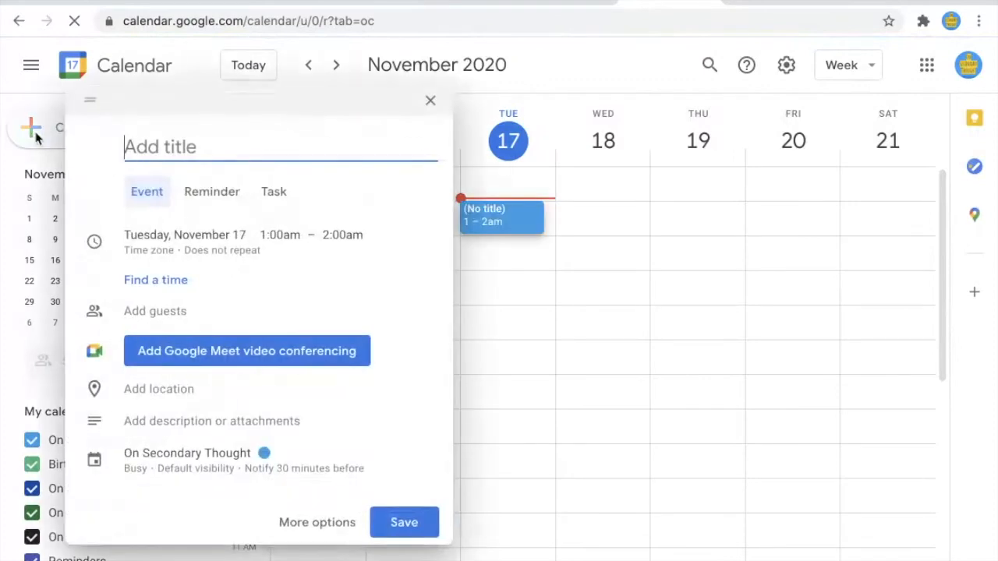
pyautogui.write('Student X - Reading Conference')
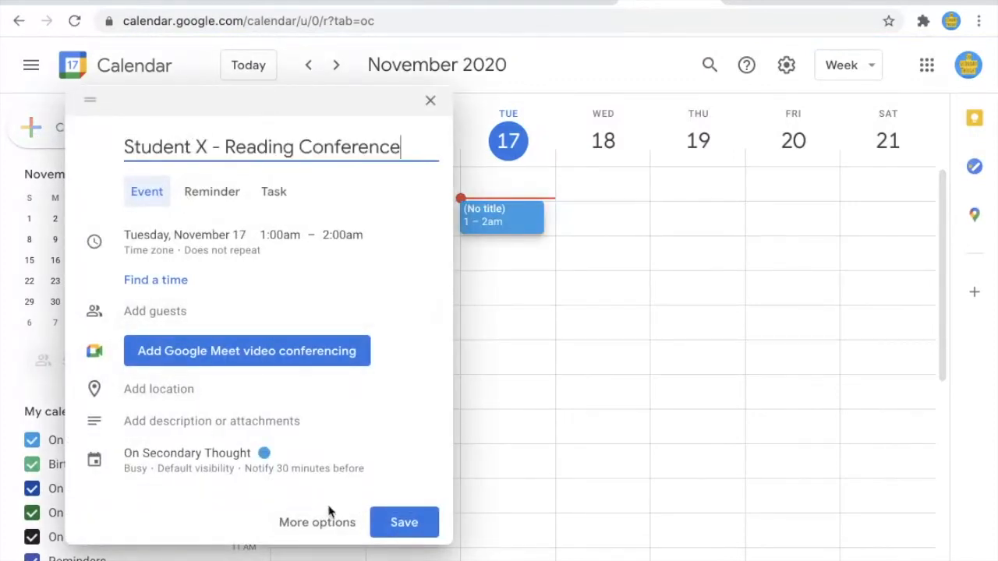
pyautogui.click(321, 521)
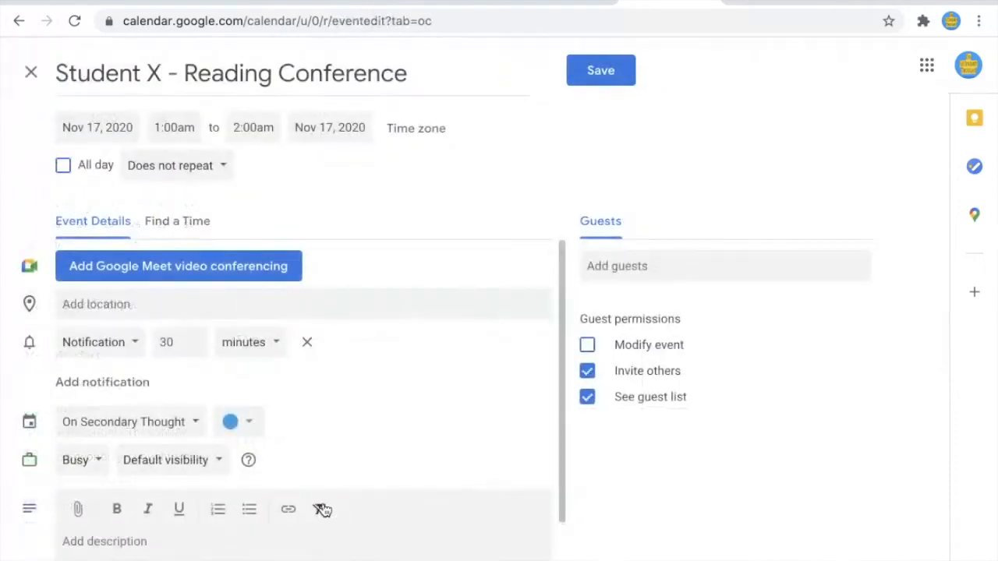
# Step: Set the conference to run from 9:00am to 9:10am
pyautogui.click(190, 121)
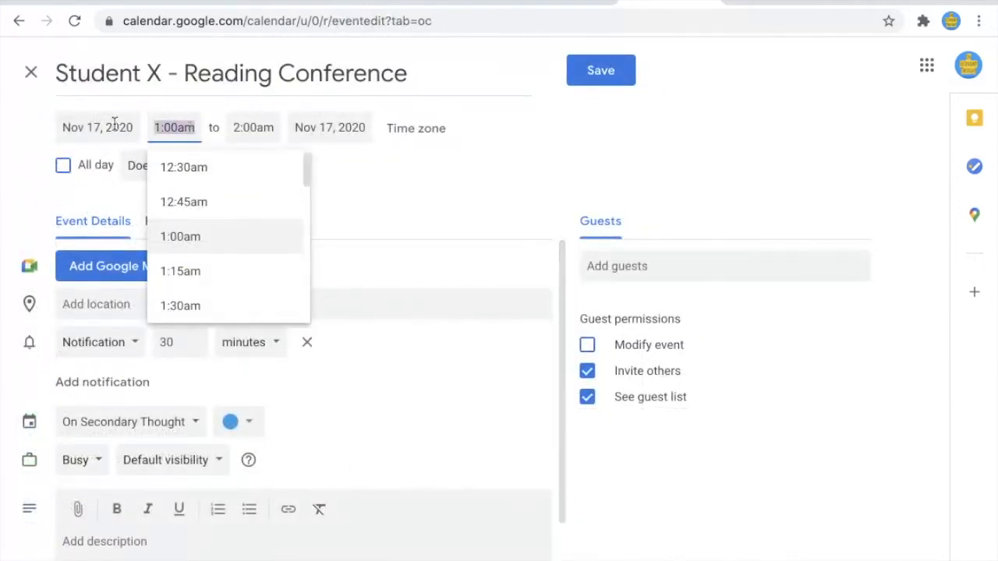
pyautogui.press('BackSpace')
pyautogui.write('(')
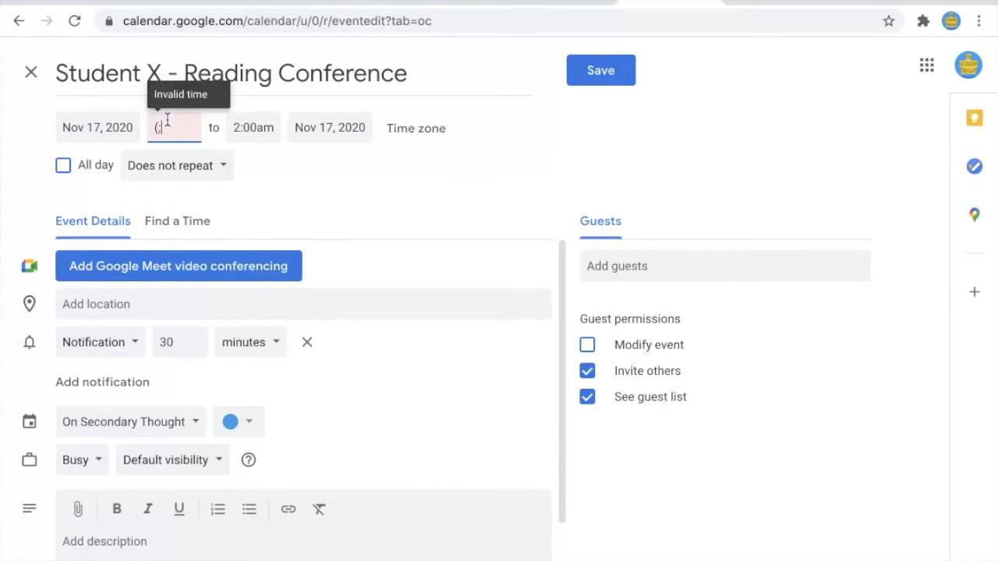
pyautogui.press('BackSpace')
pyautogui.write('9:00am')
pyautogui.click(235, 127)
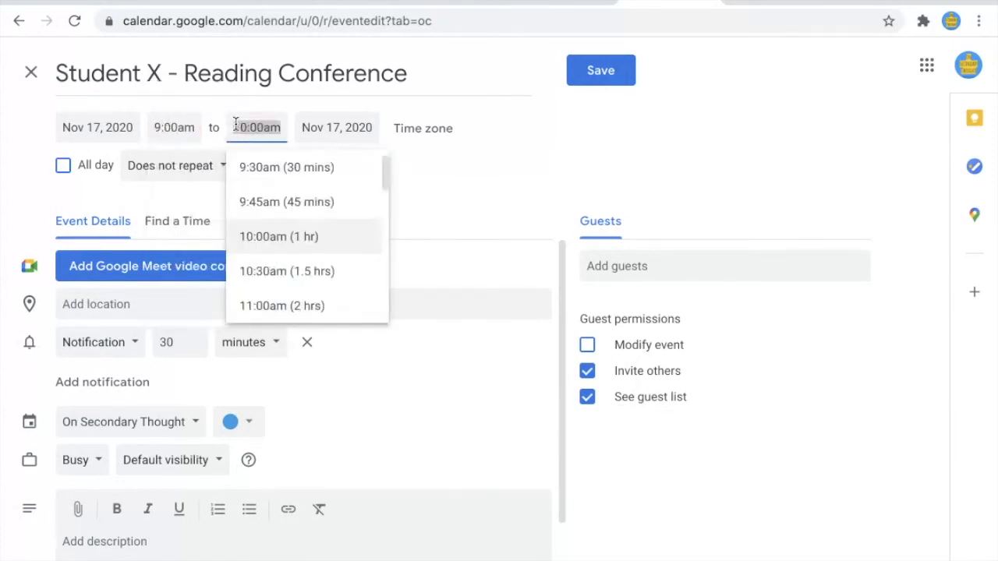
pyautogui.press('BackSpace')
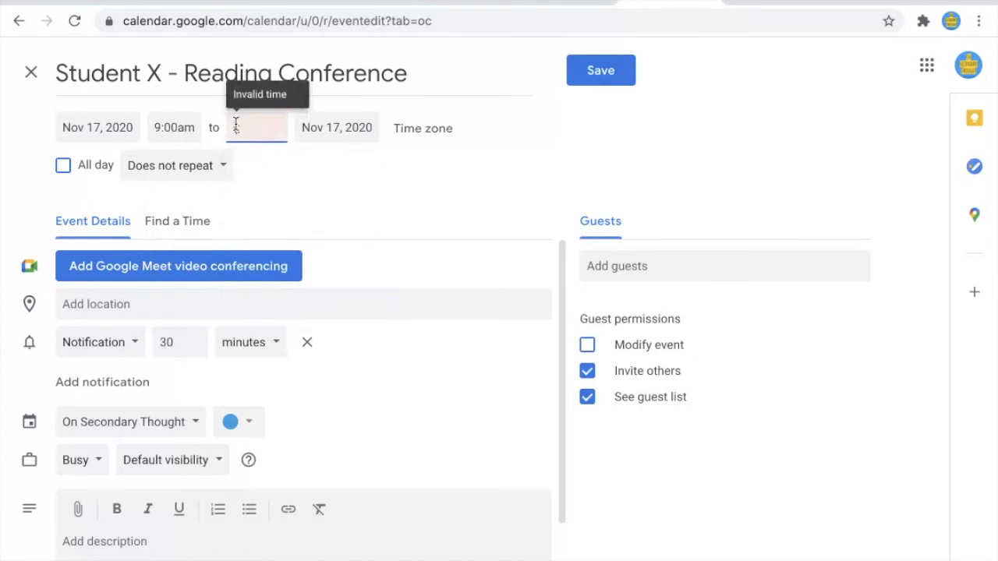
pyautogui.write('99')
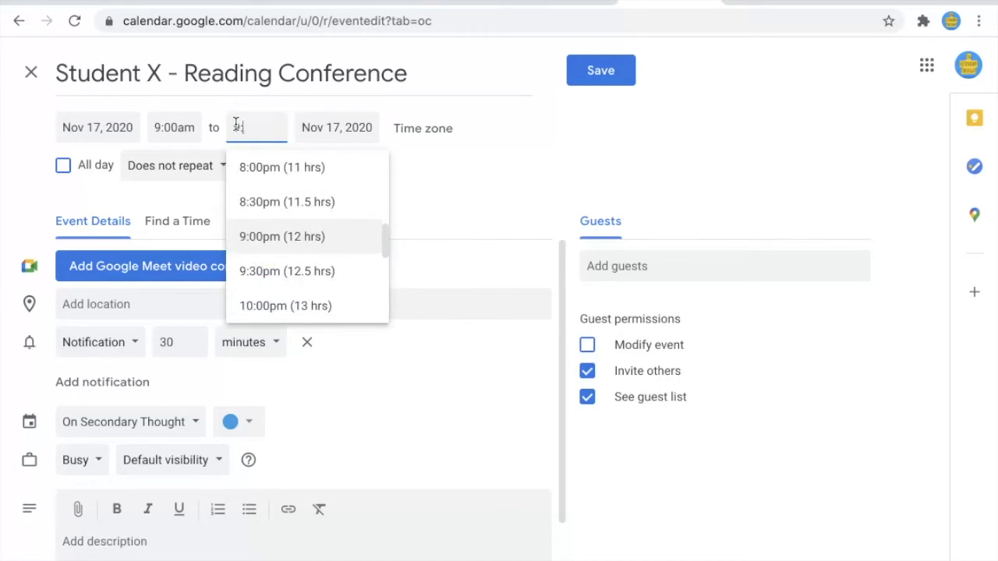
pyautogui.write(':10')
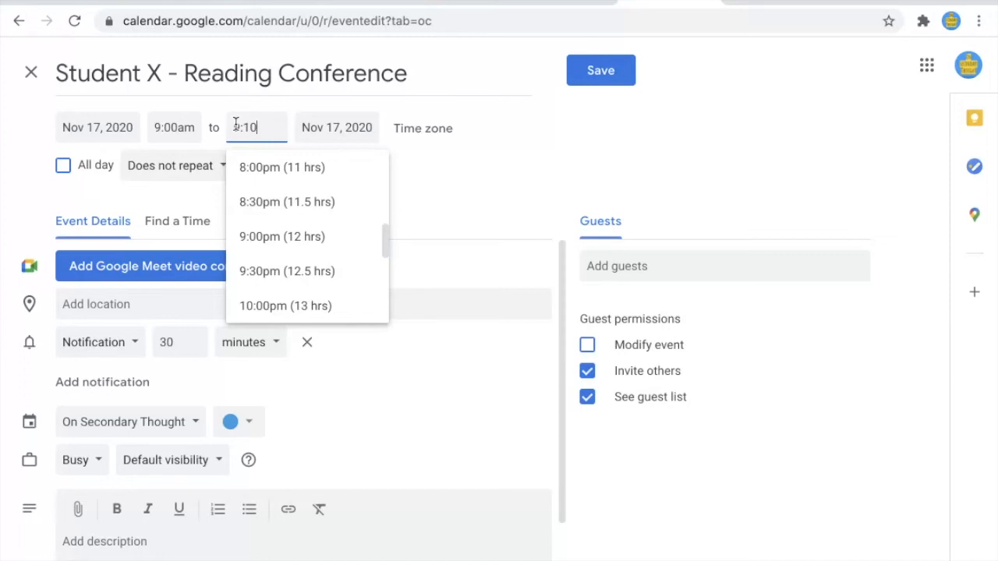
pyautogui.write('am')
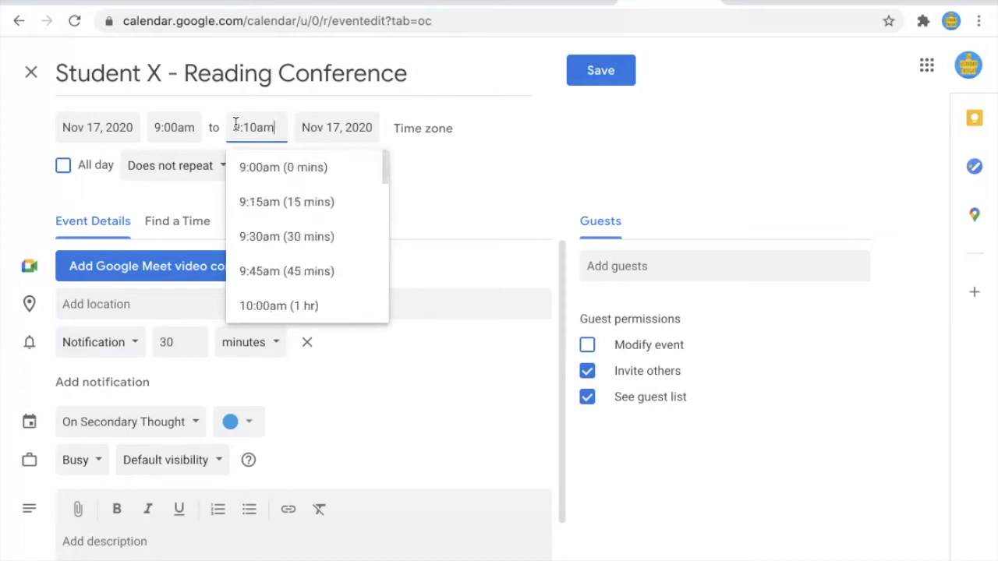
pyautogui.click(452, 195)
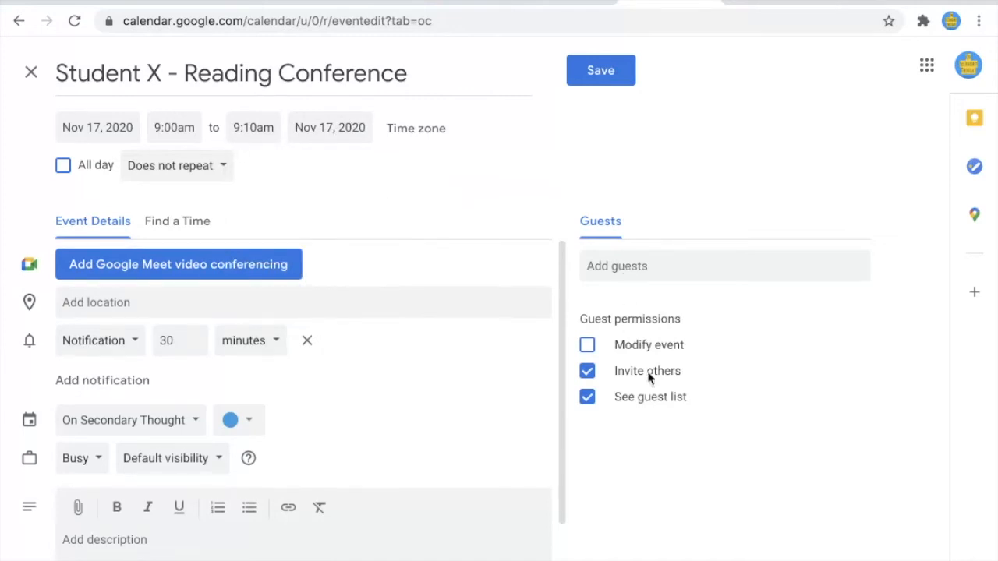
# Step: Add the student's e-mail as a guest and turn off Invite others and See guest list
pyautogui.click(609, 265)
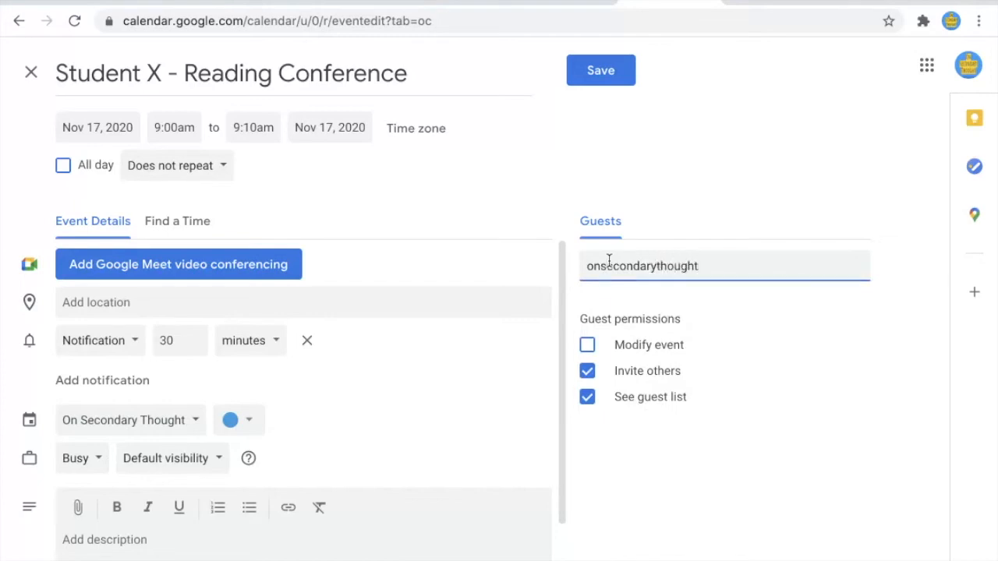
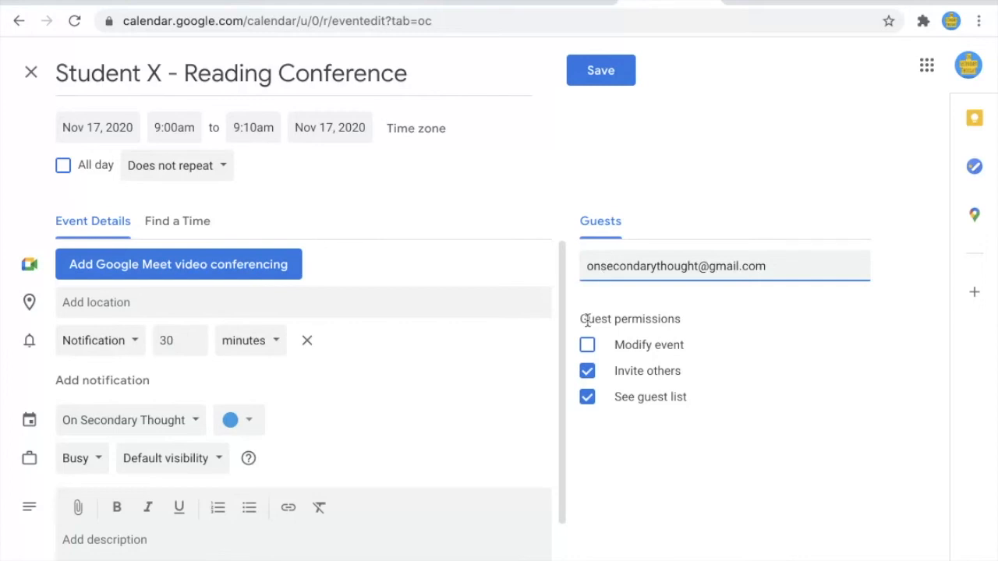
pyautogui.click(587, 371)
pyautogui.click(588, 396)
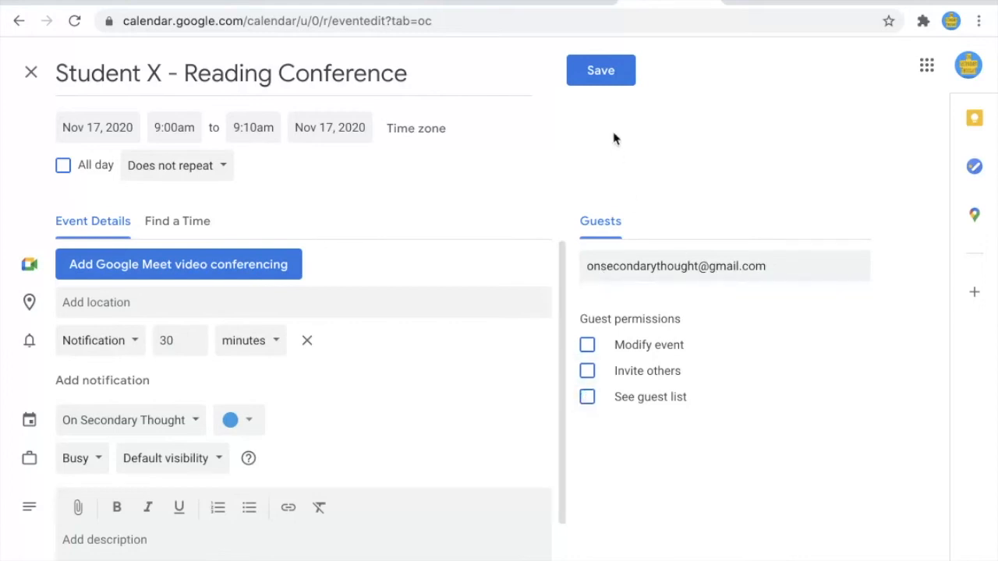
# Step: Save the event, postpone the desktop notifications prompt, and review the event's details
pyautogui.click(601, 72)
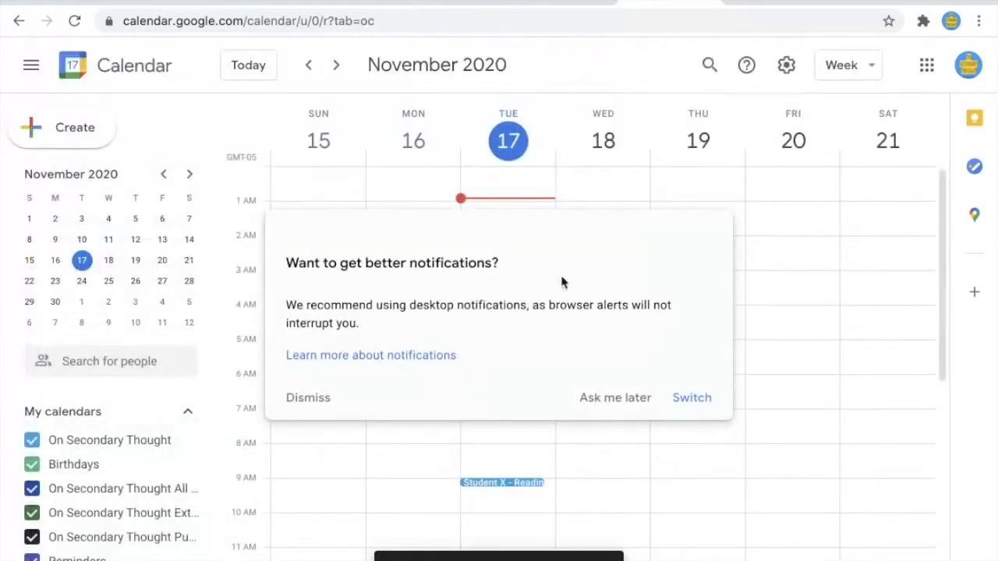
pyautogui.click(644, 397)
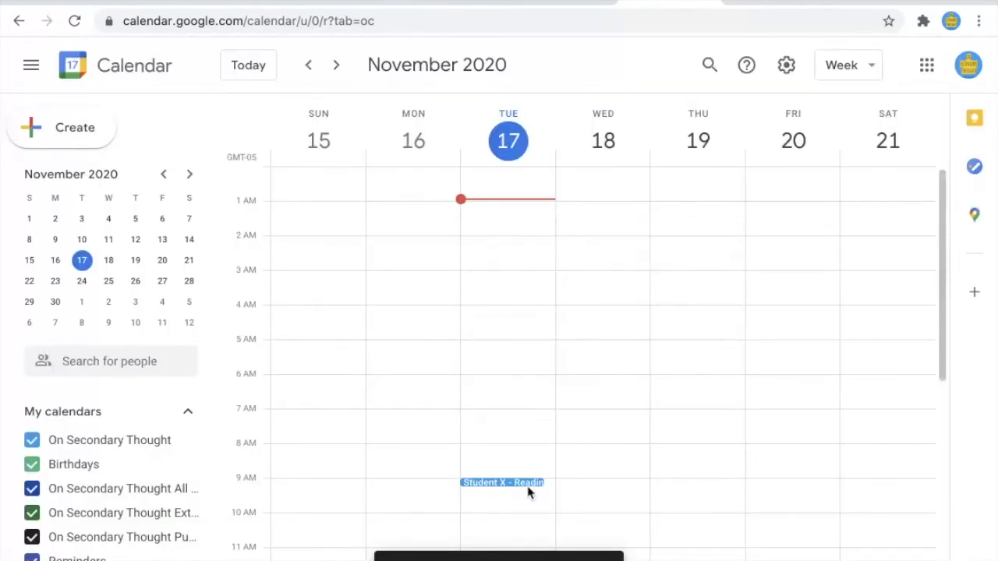
pyautogui.click(528, 485)
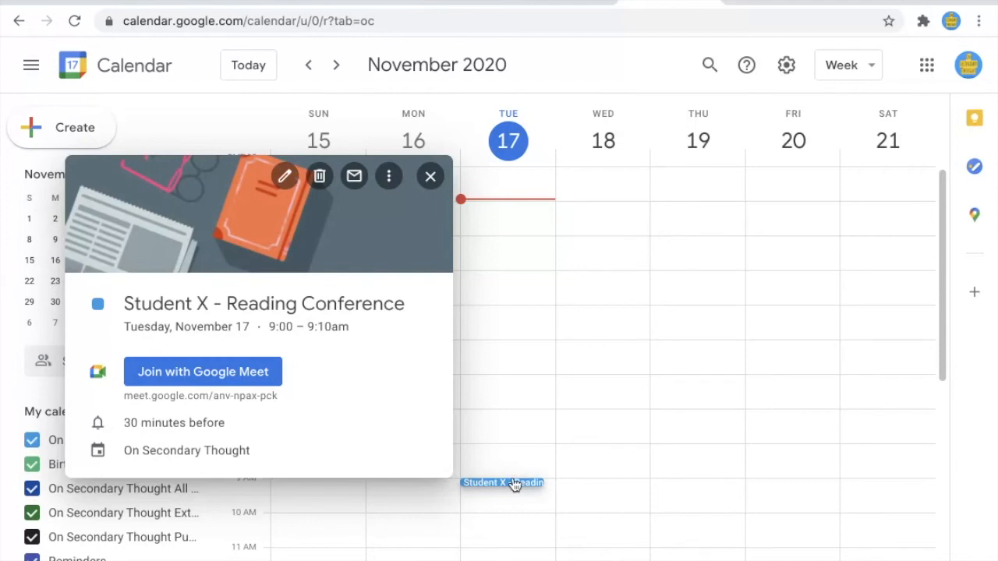
pyautogui.press('Escape')
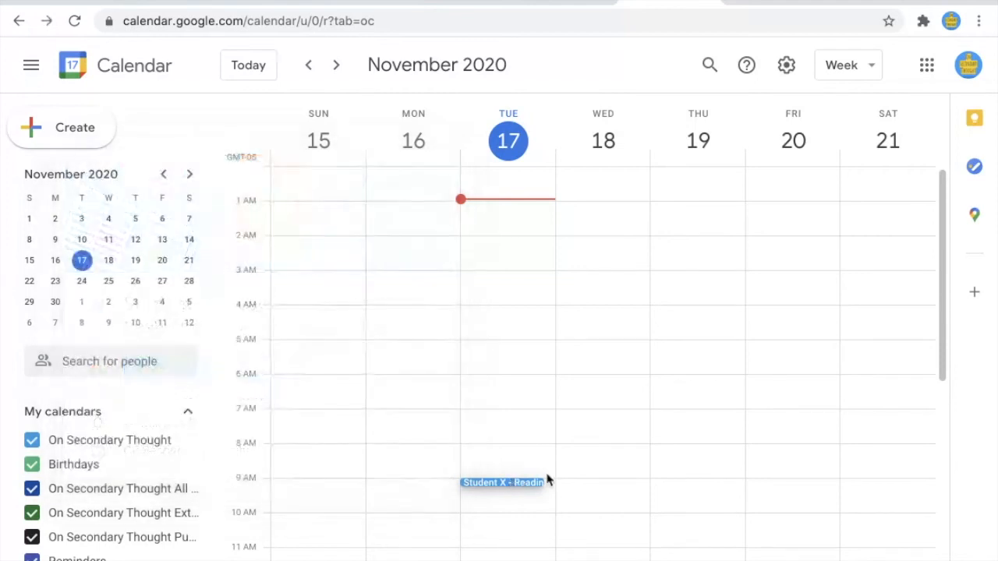
pyautogui.scroll(-5, 515, 483)
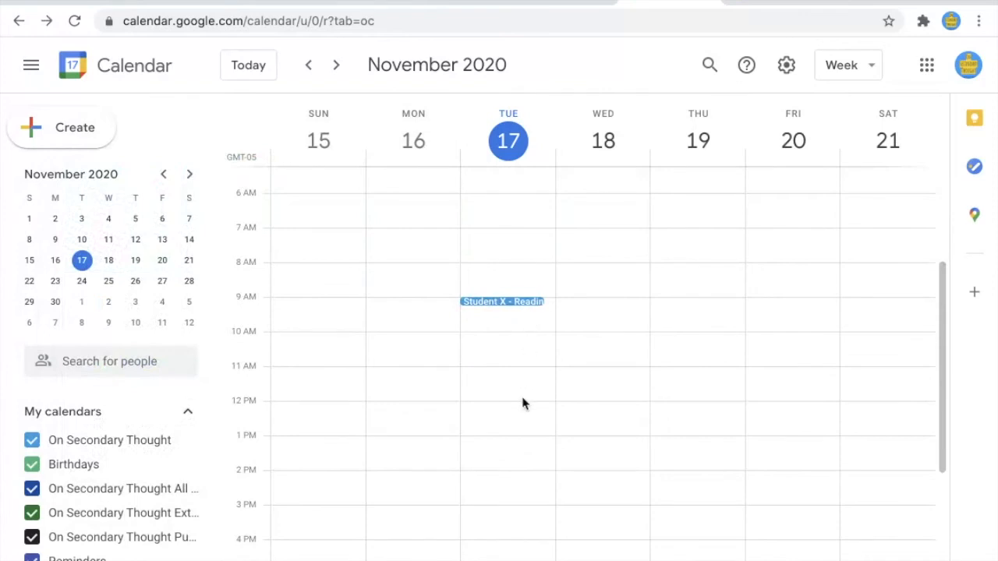
pyautogui.scroll(3, 523, 403)
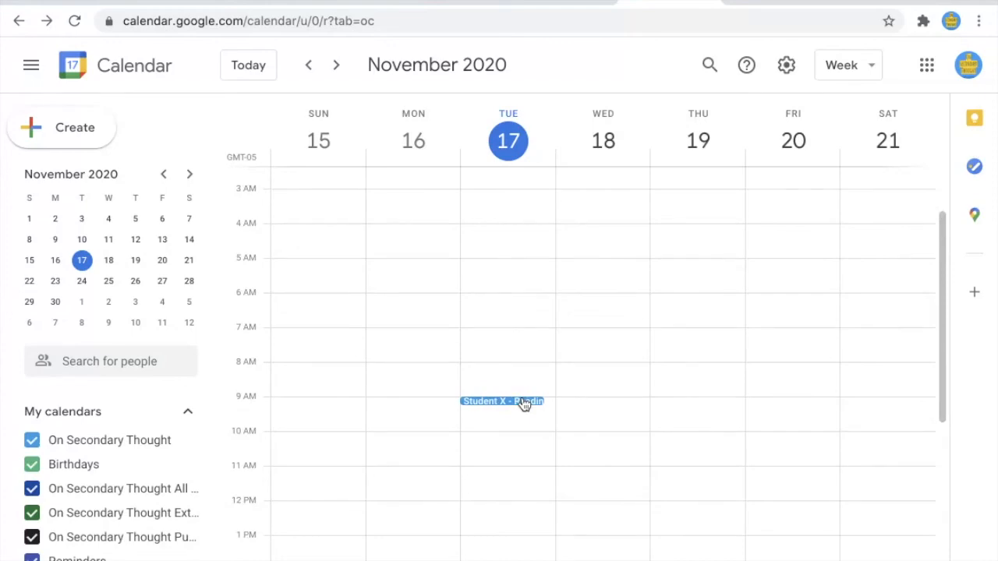
# Step: Change the event reminder to 2 minutes before, save, and return to the Classroom stream
pyautogui.click(523, 403)
pyautogui.click(286, 172)
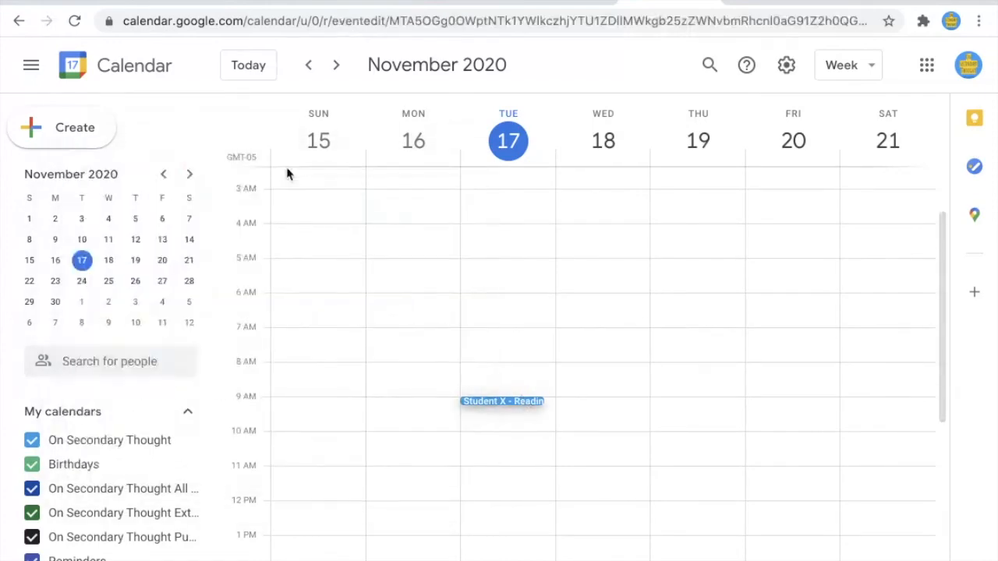
pyautogui.click(178, 372)
pyautogui.press('BackSpace')
pyautogui.press('BackSpace')
pyautogui.write('2')
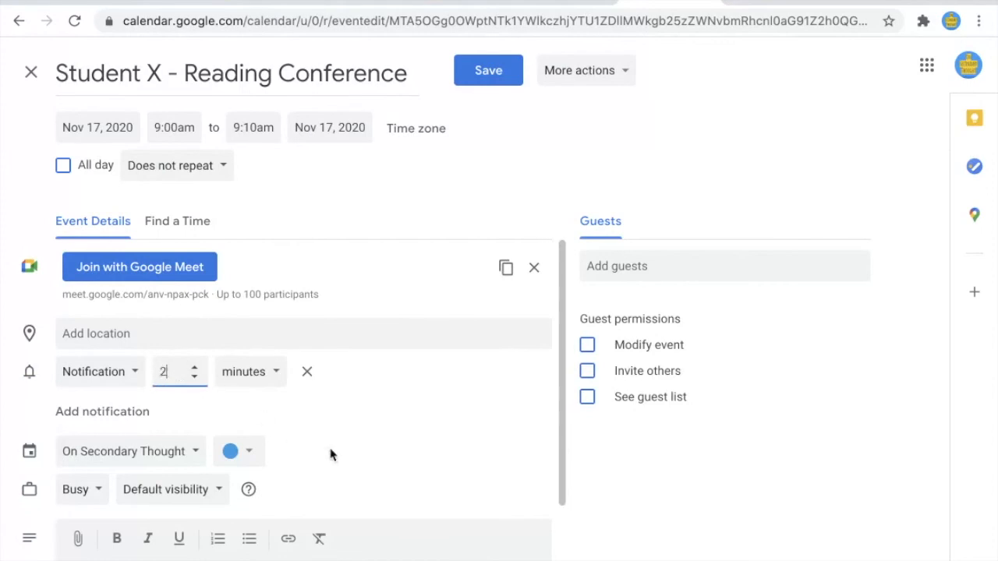
pyautogui.click(518, 70)
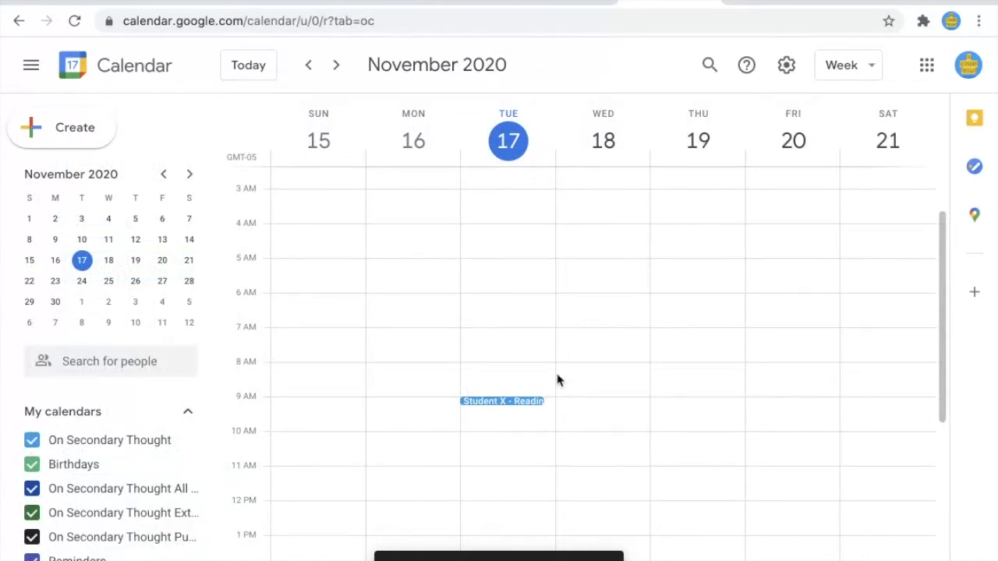
pyautogui.click(60, 30)
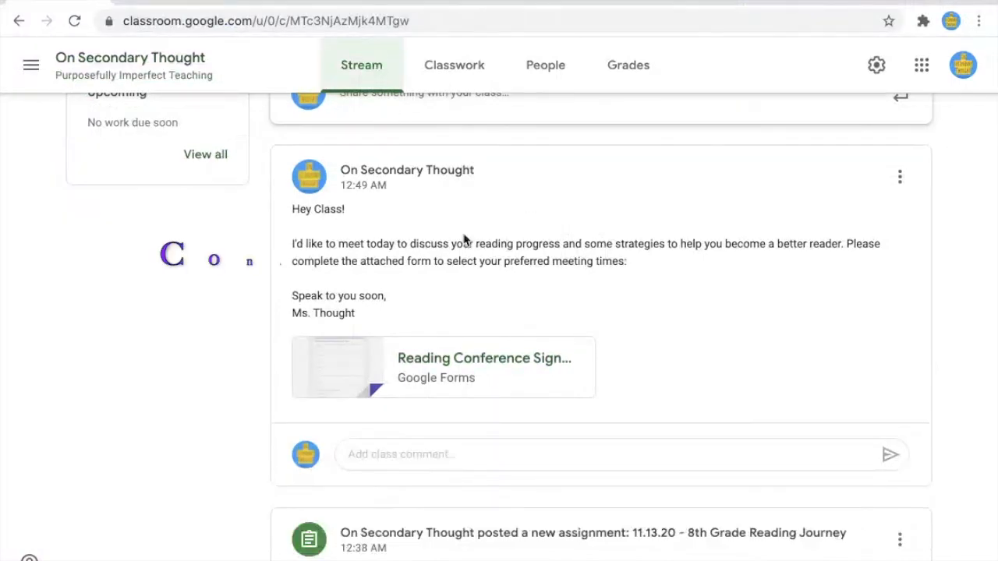
pyautogui.click(382, 451)
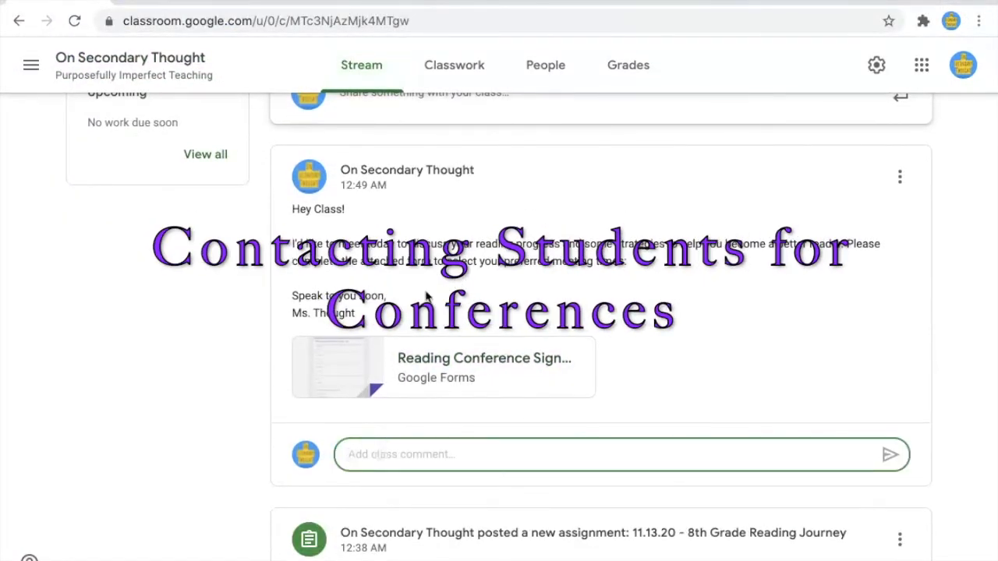
pyautogui.click(357, 478)
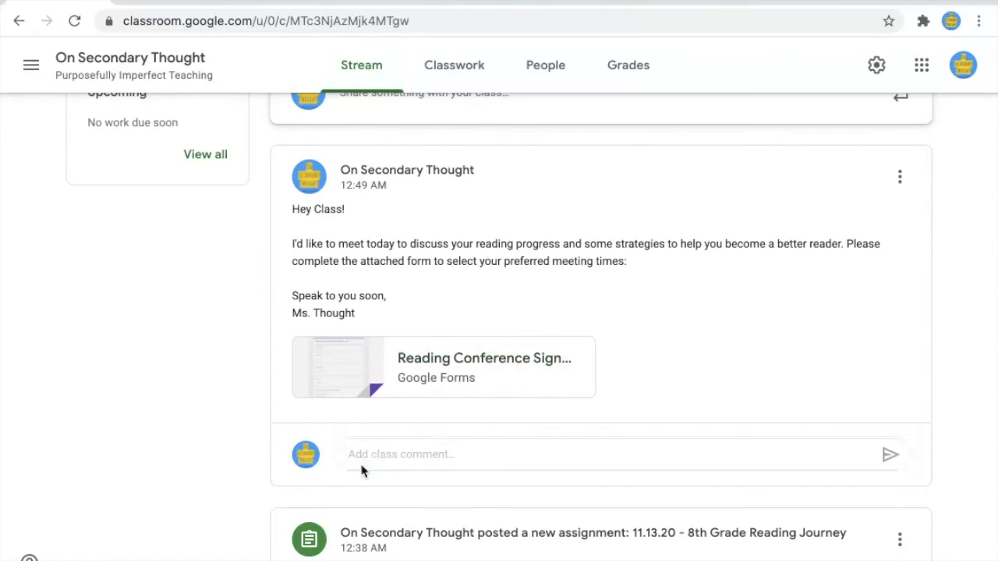
pyautogui.click(358, 457)
pyautogui.write('@')
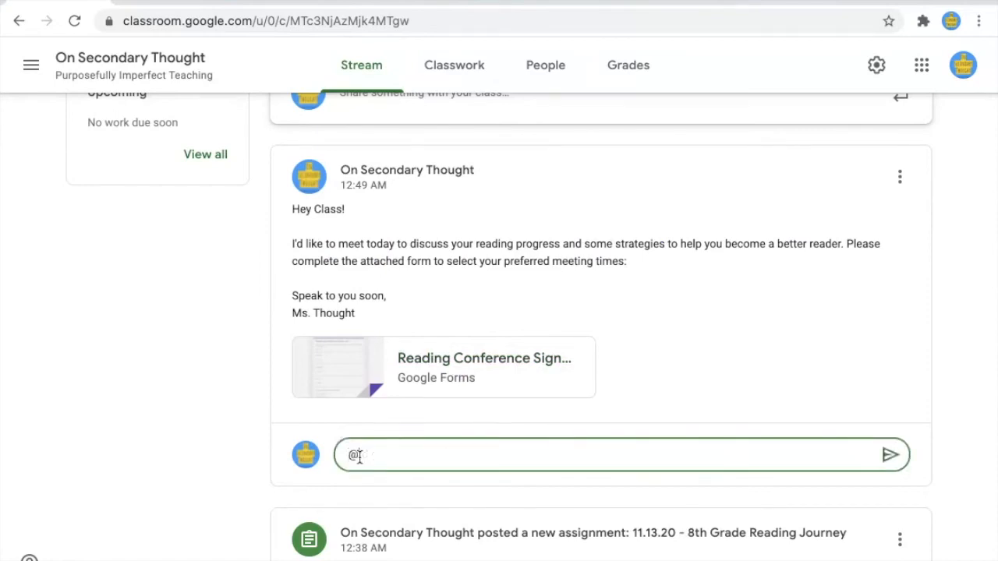
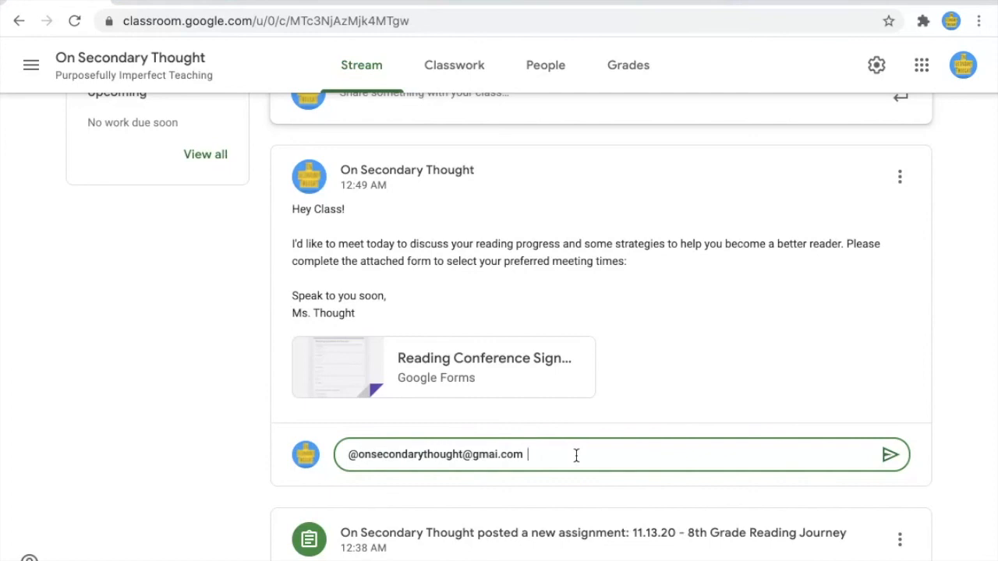
pyautogui.click(498, 454)
pyautogui.write('l')
pyautogui.scroll(4, 597, 450)
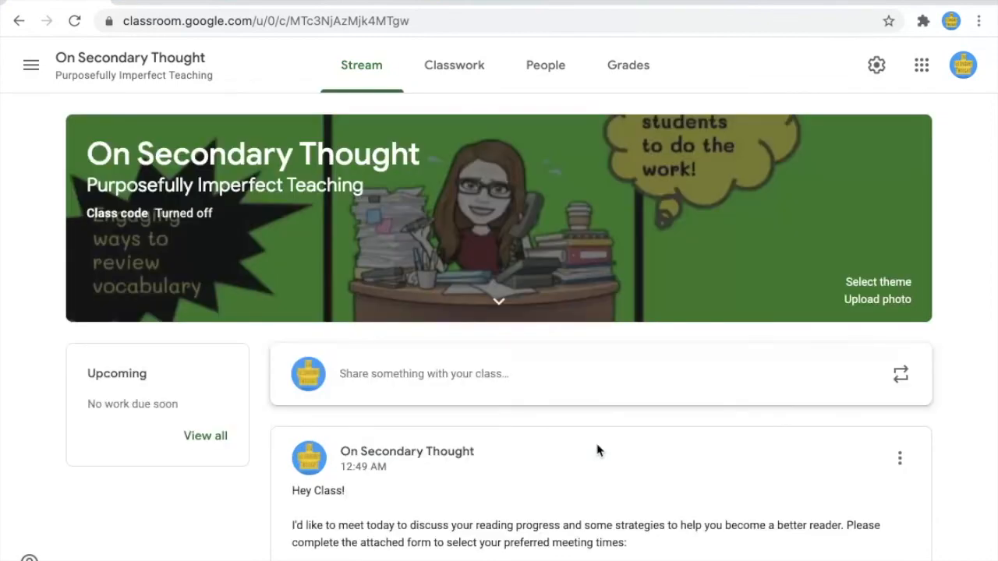